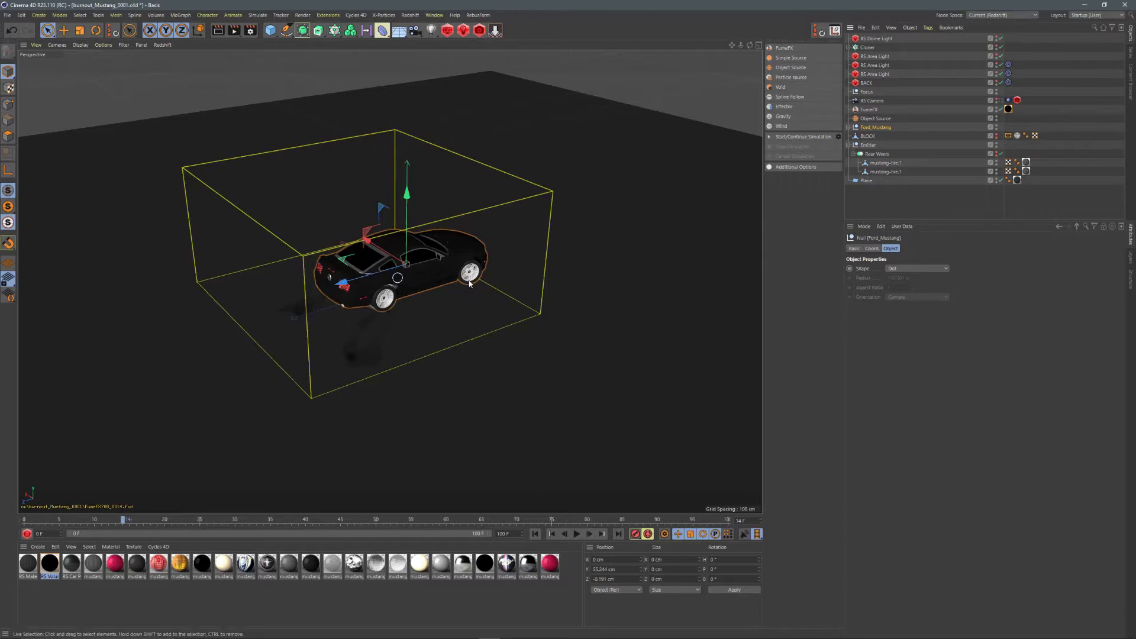
Step: Expand Ford_Mustang in the Object Manager to reveal its Null, Time and wheel and body parts
left_click(850, 127)
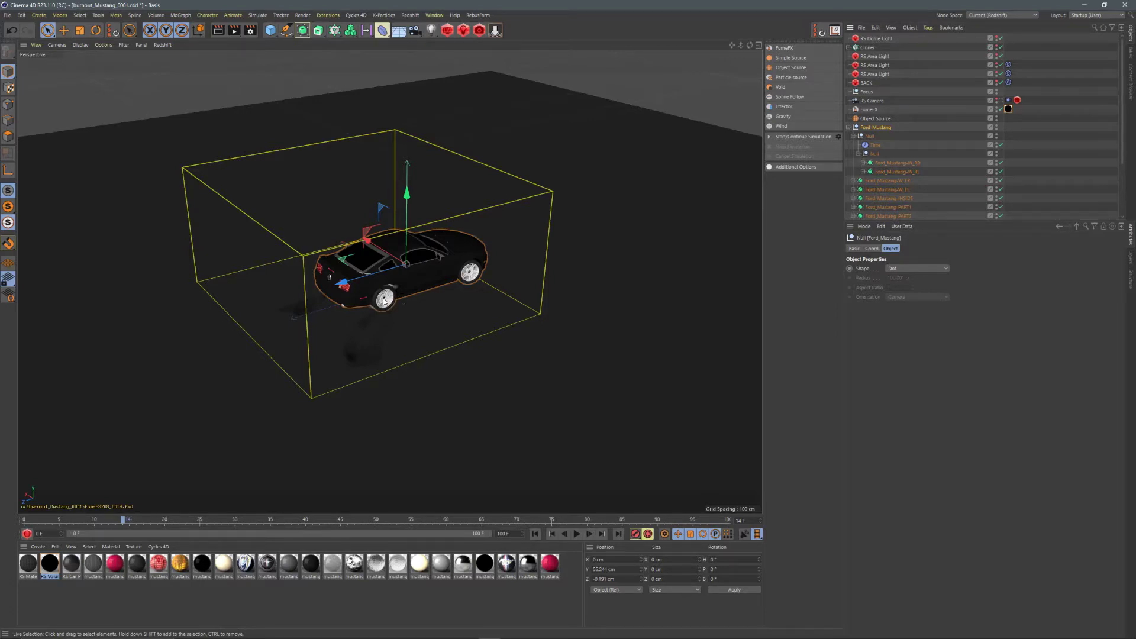
Step: Inspect the Time effector's deformer and transform settings (P 501.129°), then collapse Ford_Mustang
left_click(876, 146)
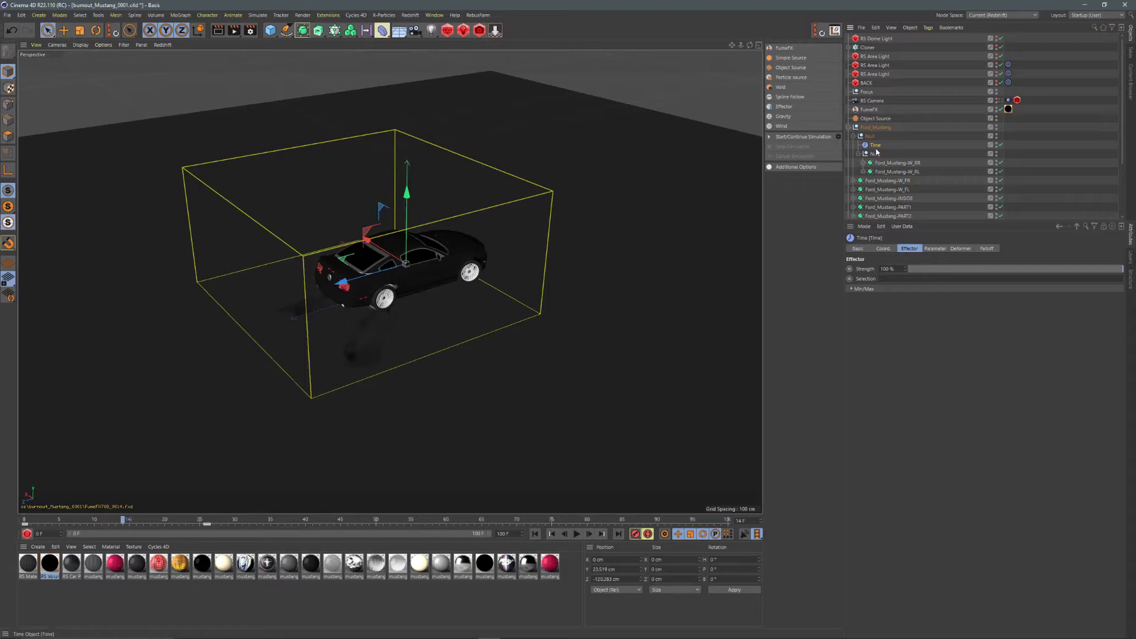
left_click(955, 249)
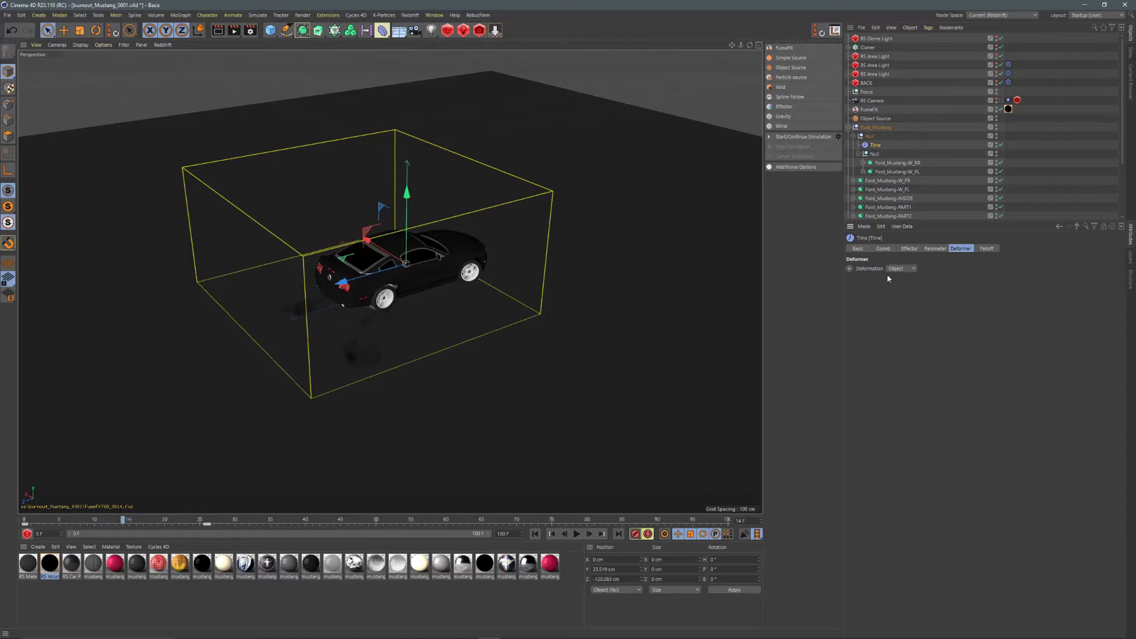
left_click(934, 248)
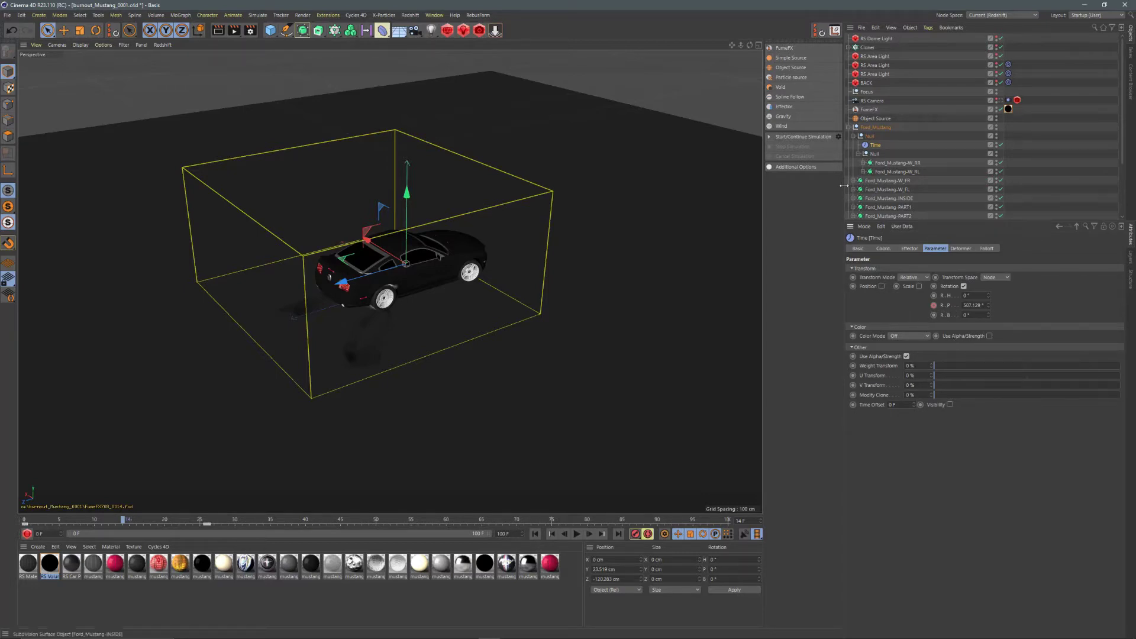
left_click(850, 127)
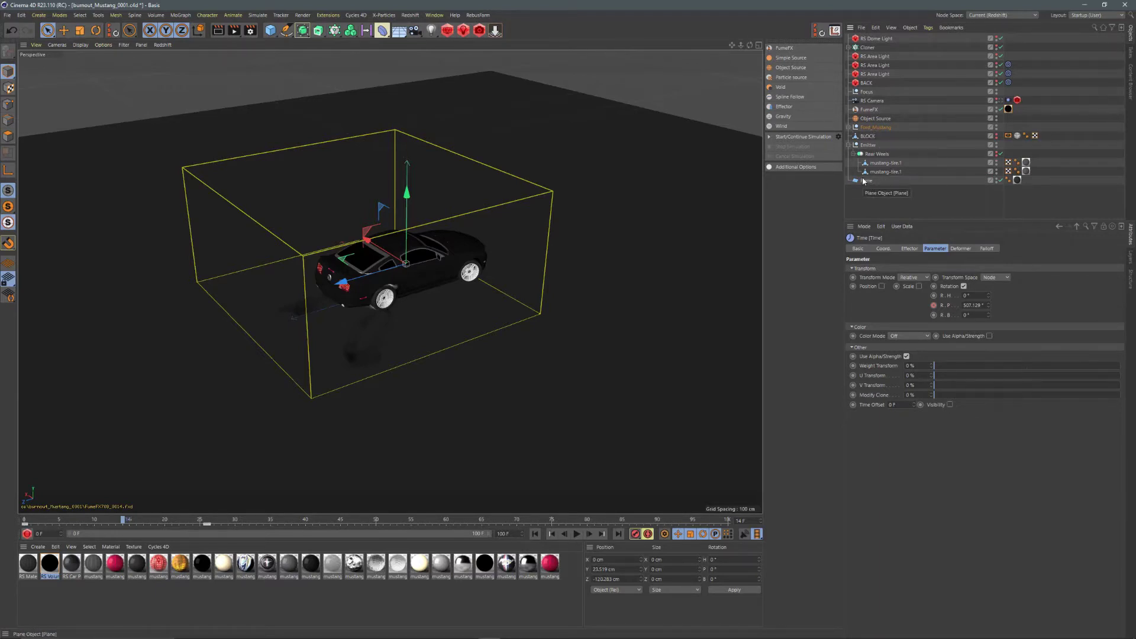
Step: Select BLOCK and show its Collision Object tag, set to Shell type
left_click(869, 137)
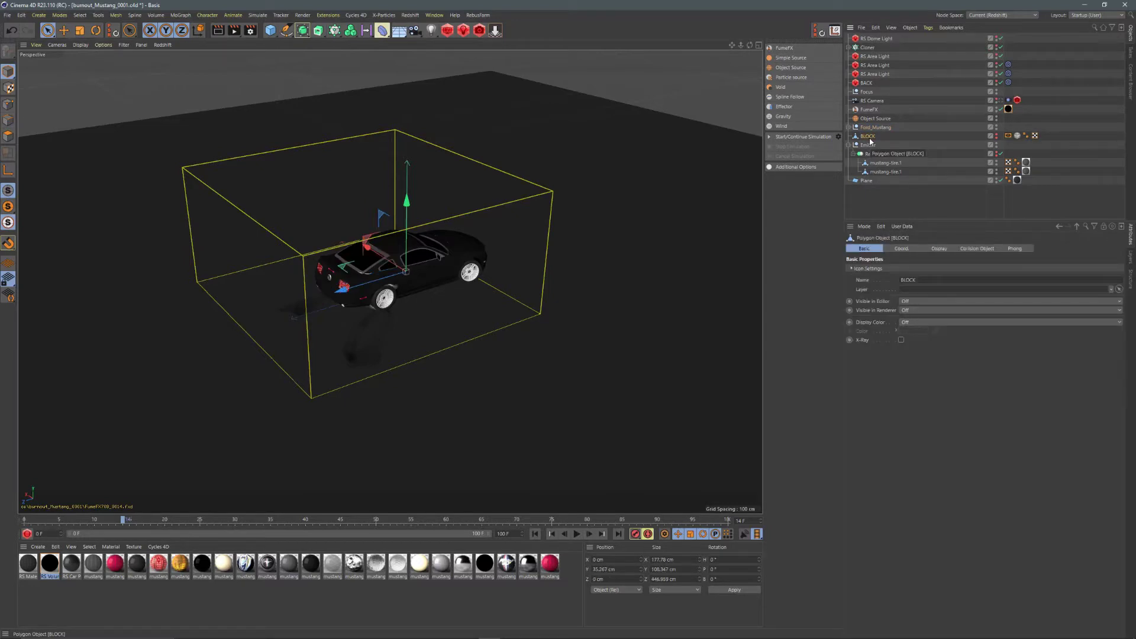
left_click(1018, 136)
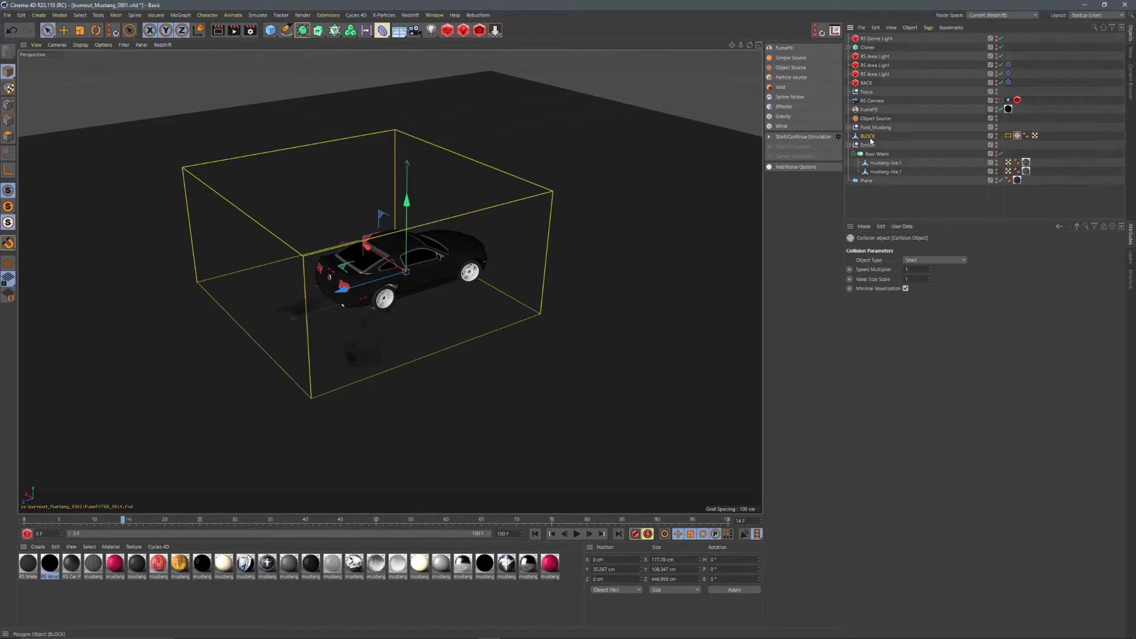
left_click(1009, 135)
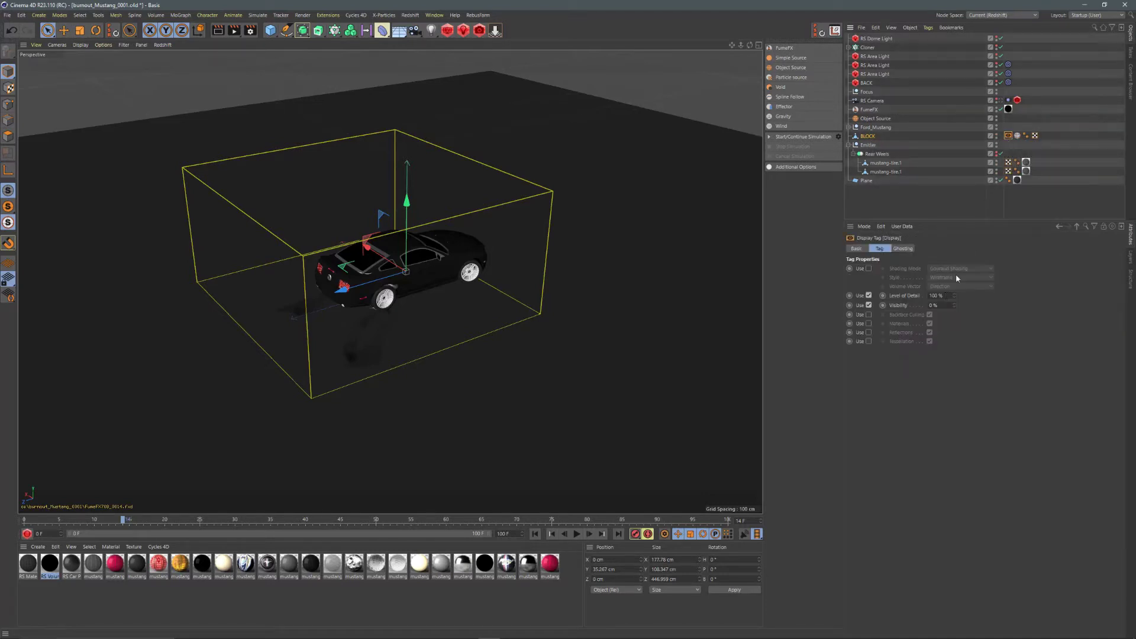
left_click(943, 305)
key("BackSpace")
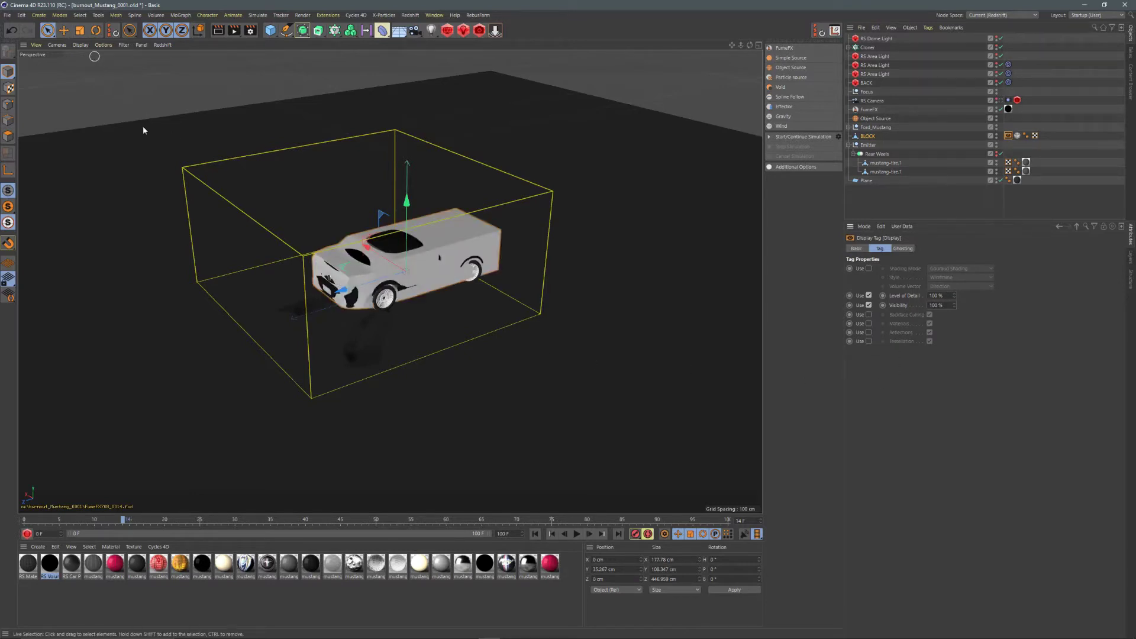
left_click_drag(408, 205, 417, 123)
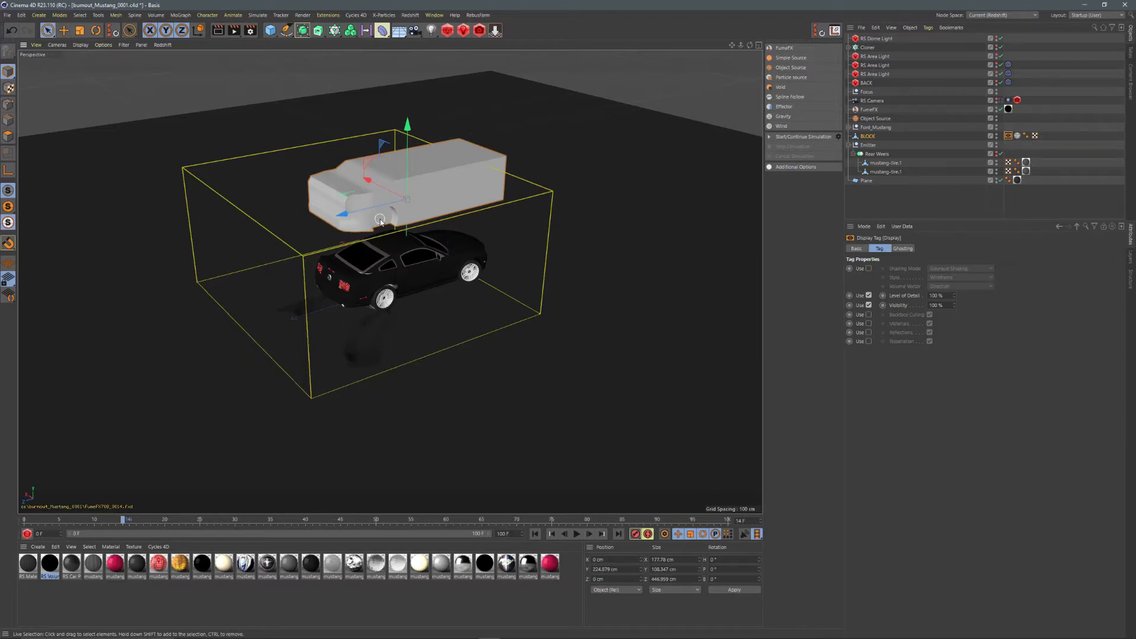
key("ctrl+z")
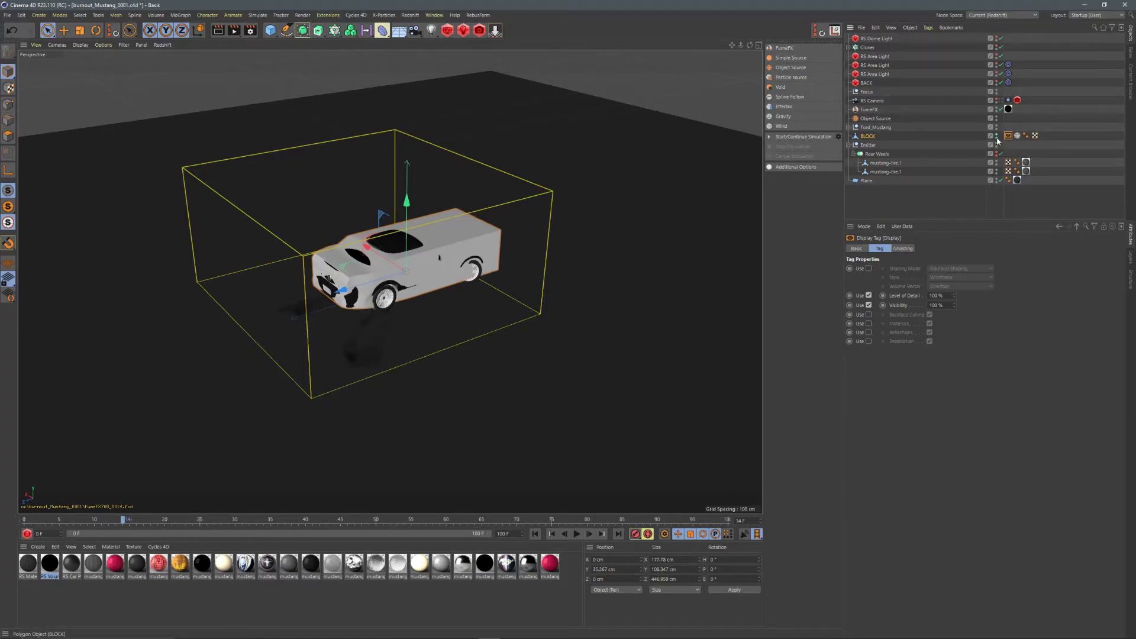
left_click(997, 135)
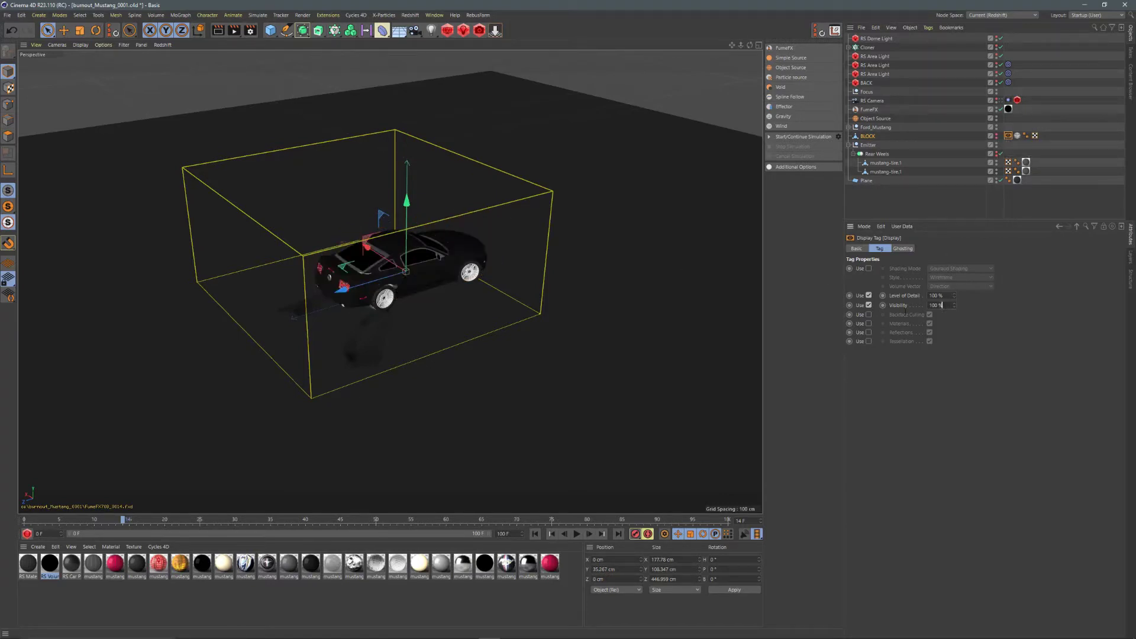
double_click(938, 305)
type("0")
key("Return")
left_click(1018, 137)
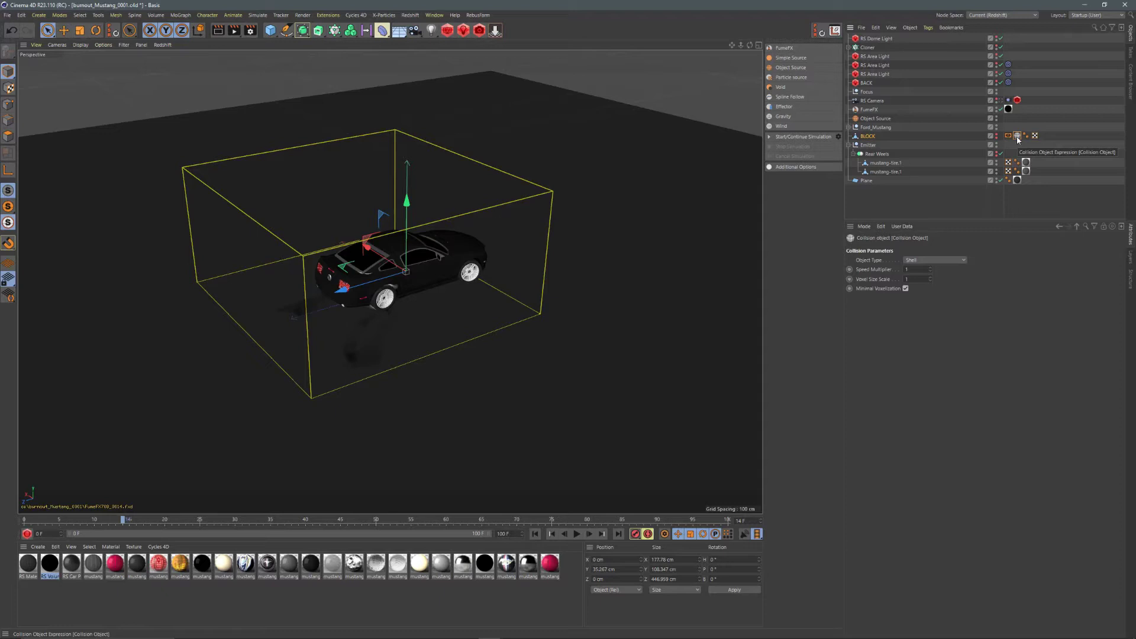
Step: Select FumeFX and trial-raise its simulation box, undoing to keep 600 × 600 × 300 cm
left_click(869, 110)
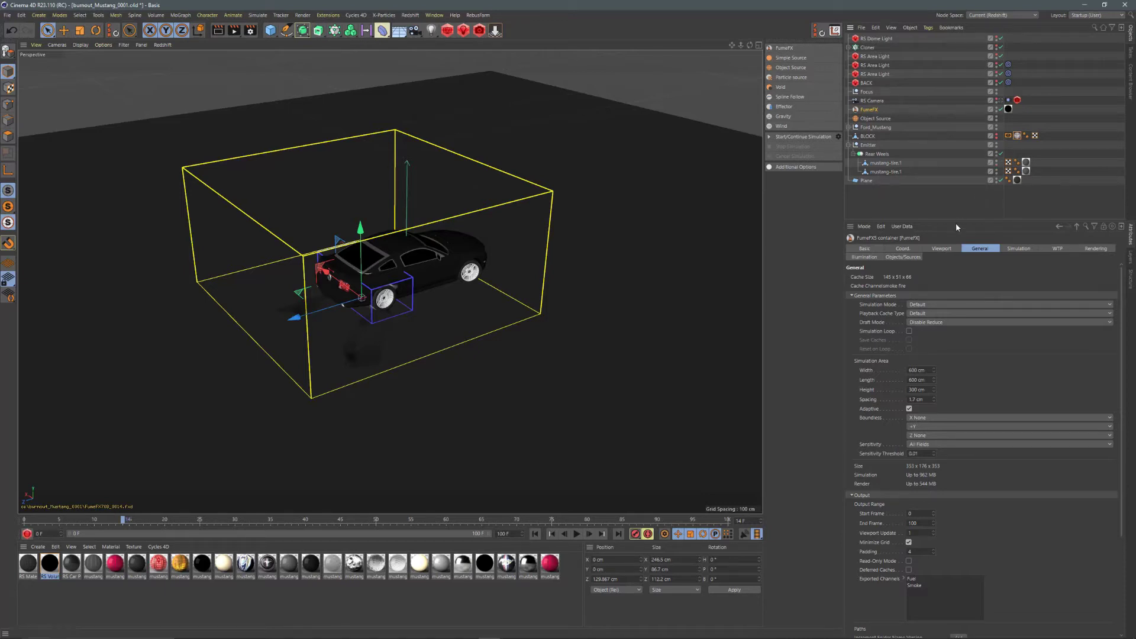
left_click_drag(360, 229, 360, 196)
key("ctrl+z")
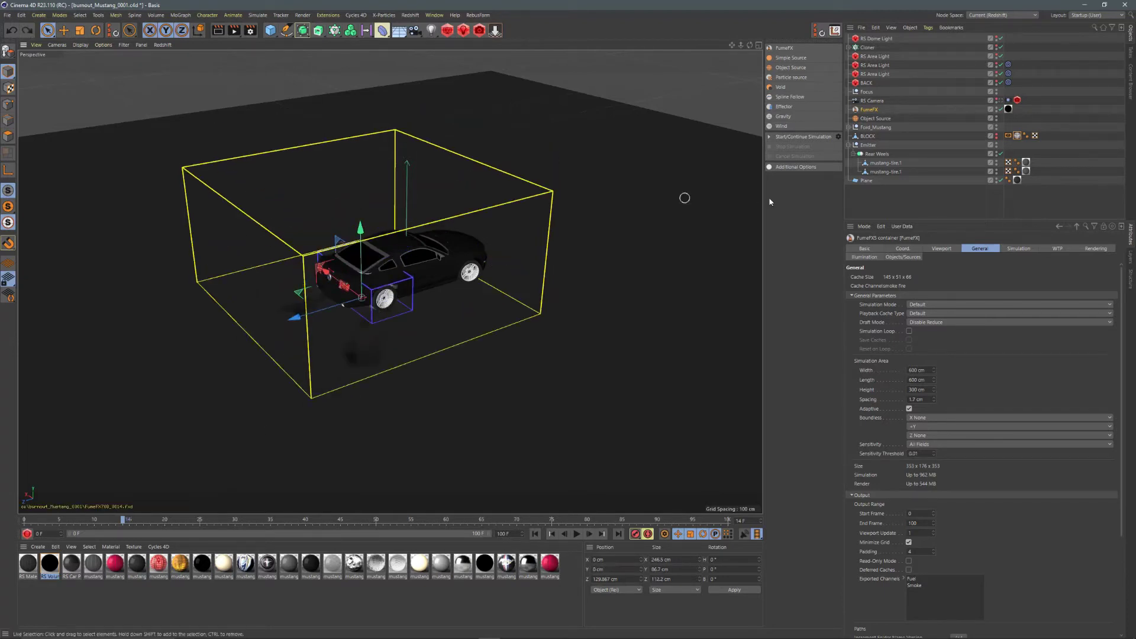
Step: Lift the Rear Weels emitter group above the car and orbit to a side-on view
left_click(878, 154)
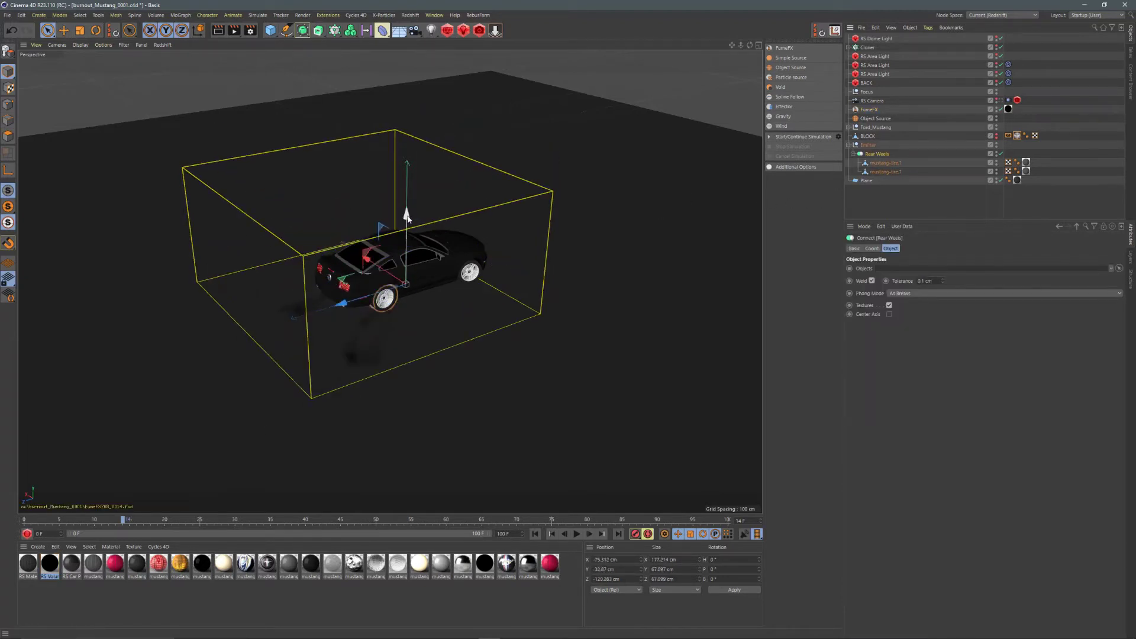
left_click_drag(408, 219, 408, 139)
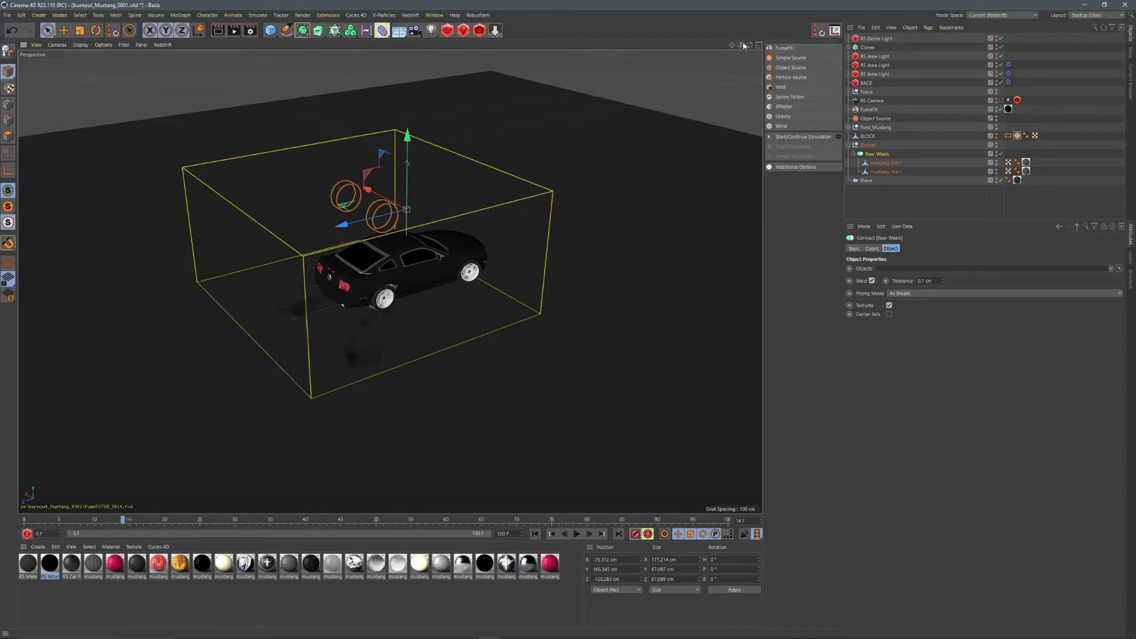
scroll(731, 51, "up", 6)
left_click_drag(732, 46, 734, 136)
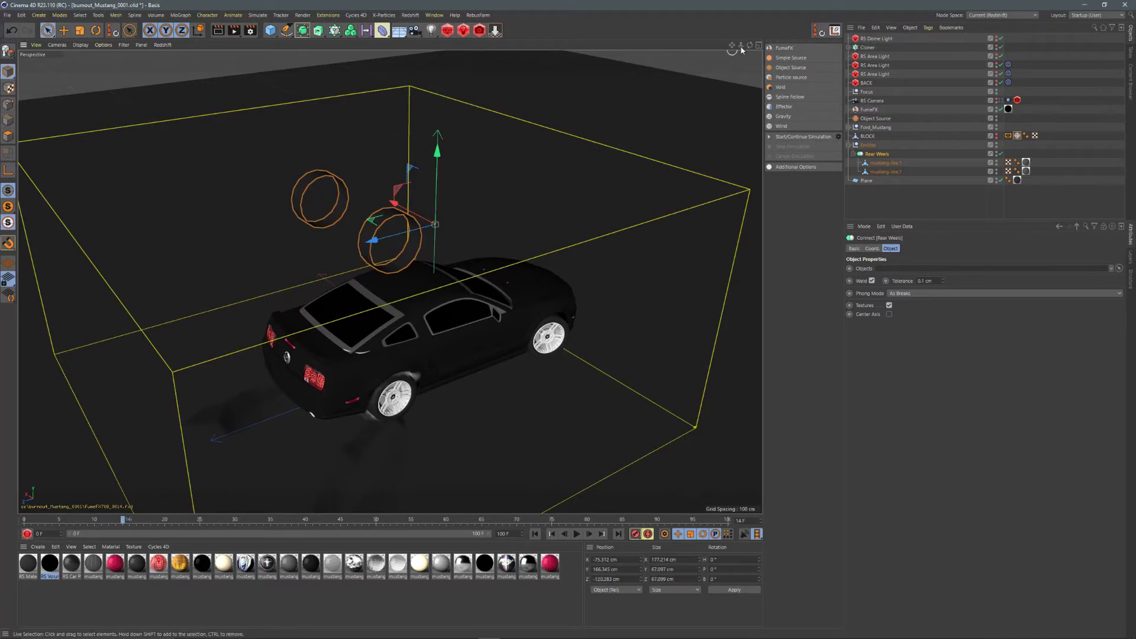
left_click_drag(750, 45, 669, 52)
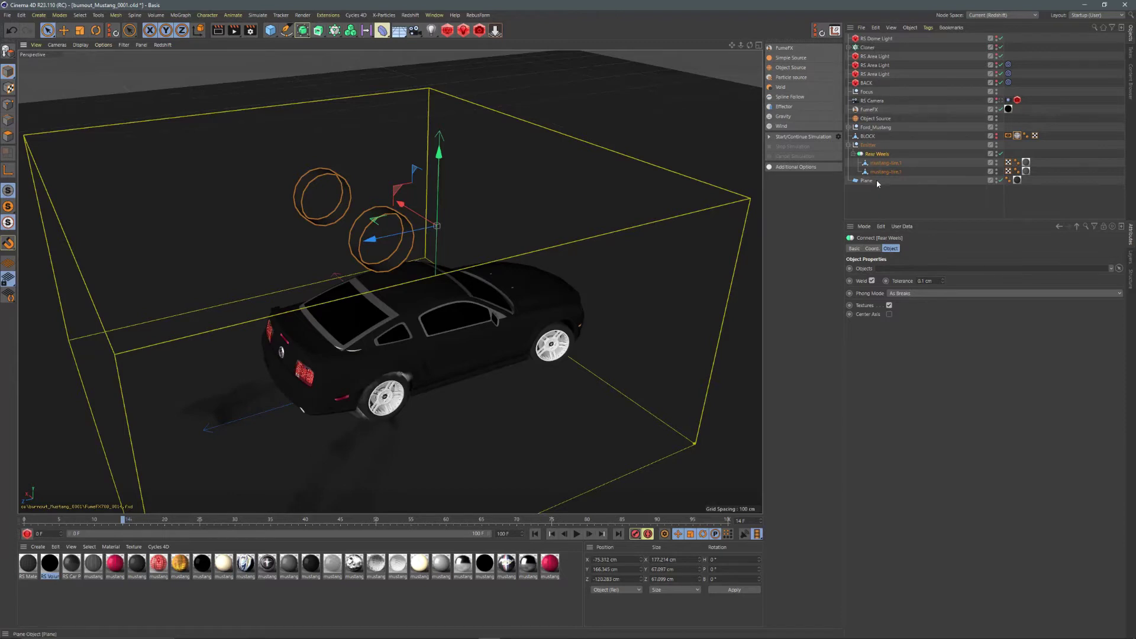
Step: Check each mustang-tire's coordinates, then undo the lift to return Rear Weels to the wheel
left_click(885, 164)
left_click(872, 249)
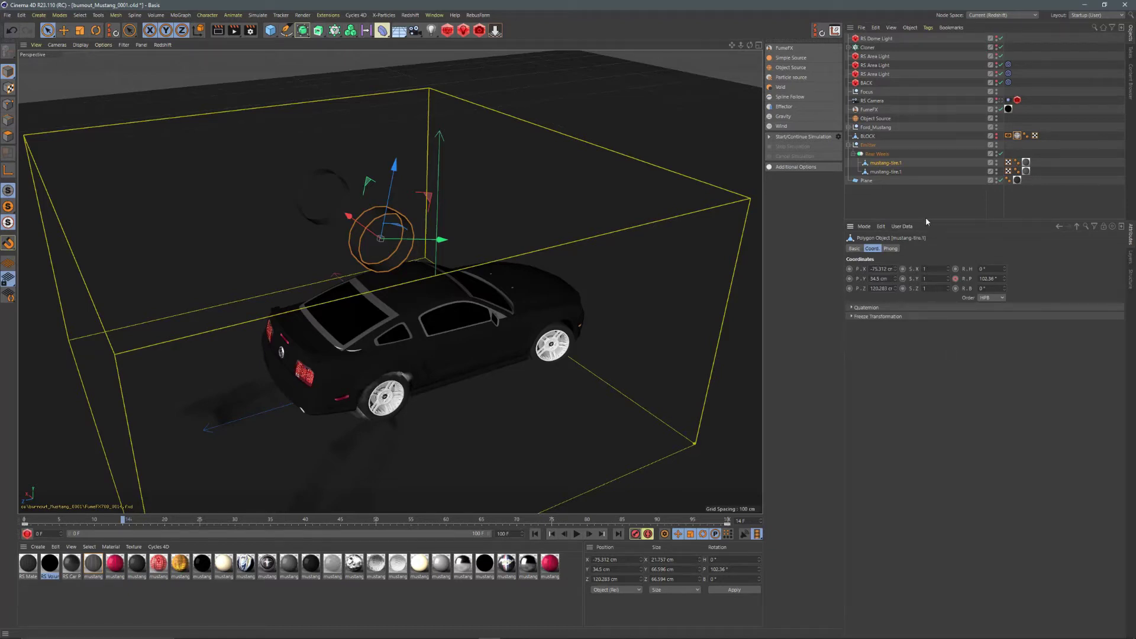
key("Down")
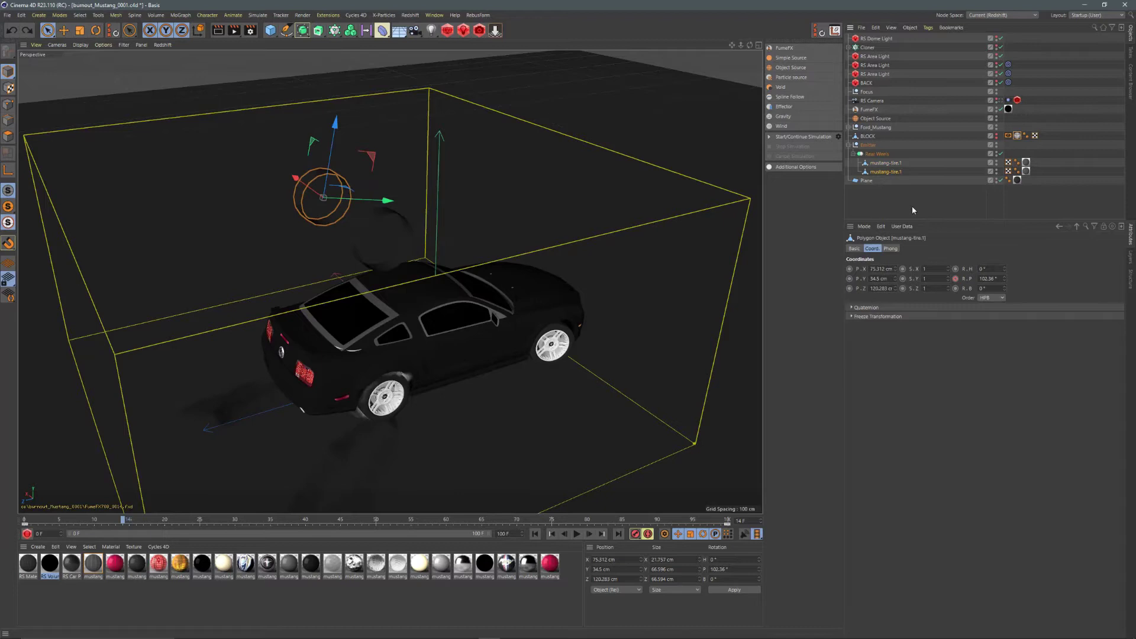
key("Up")
key("Up")
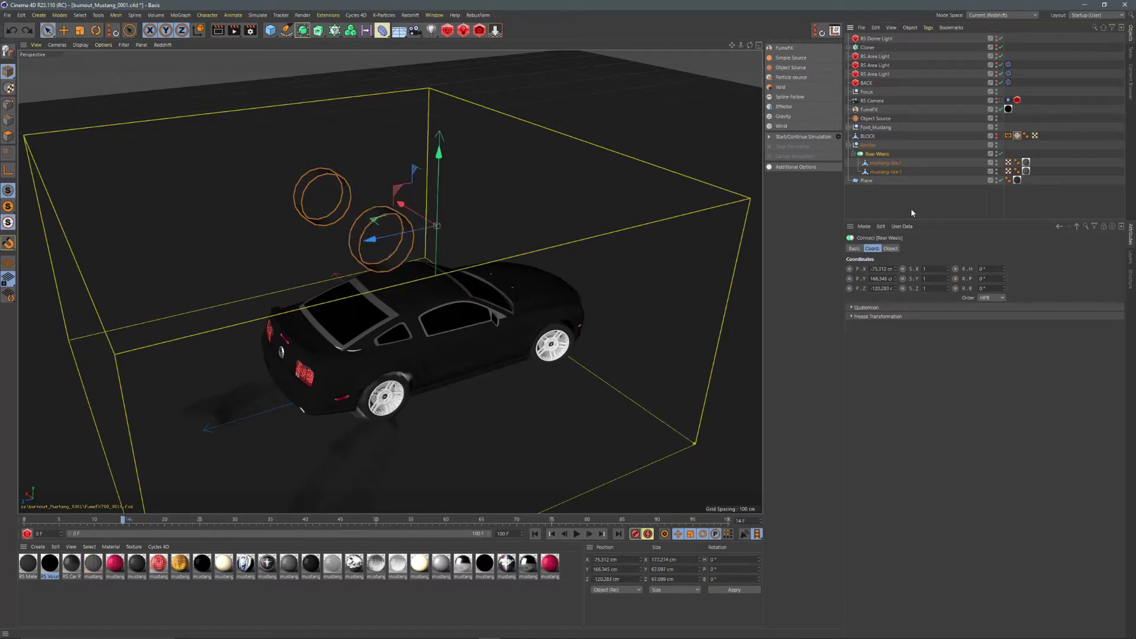
key("ctrl+z")
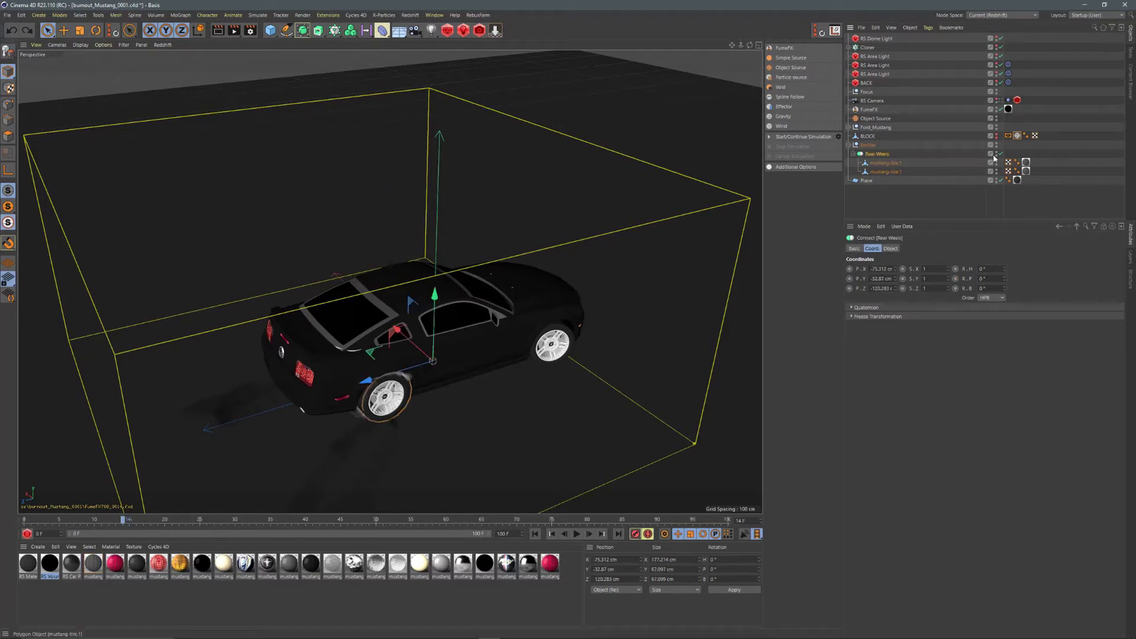
left_click(865, 154)
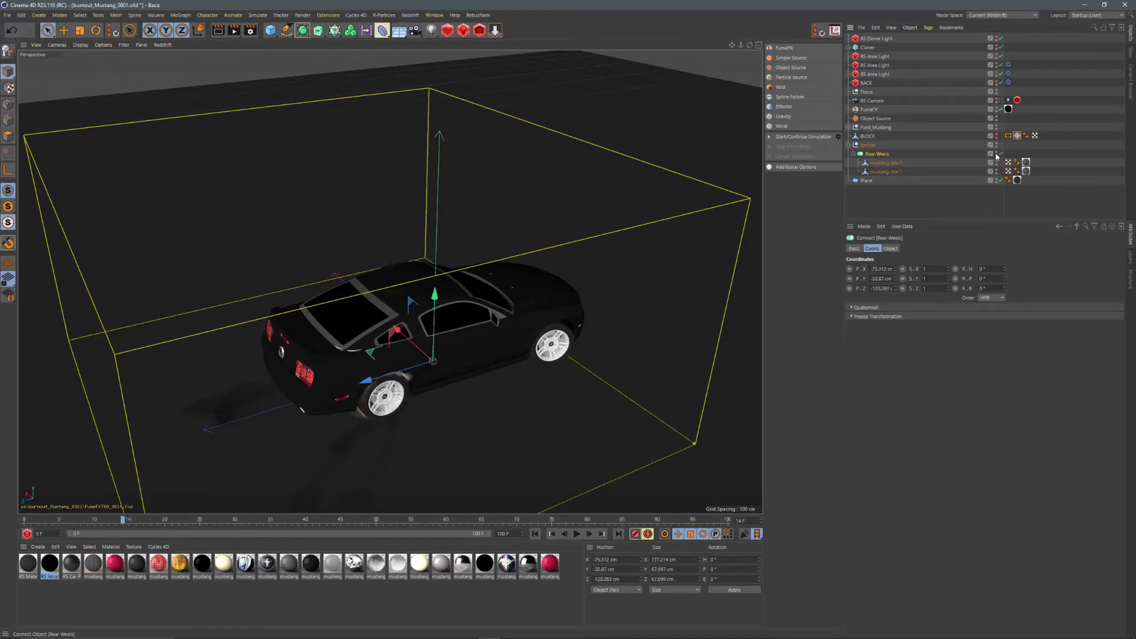
Step: Collapse Emitter and review the Object Source emission parameters showing Rear Weels as emitter
left_click(849, 145)
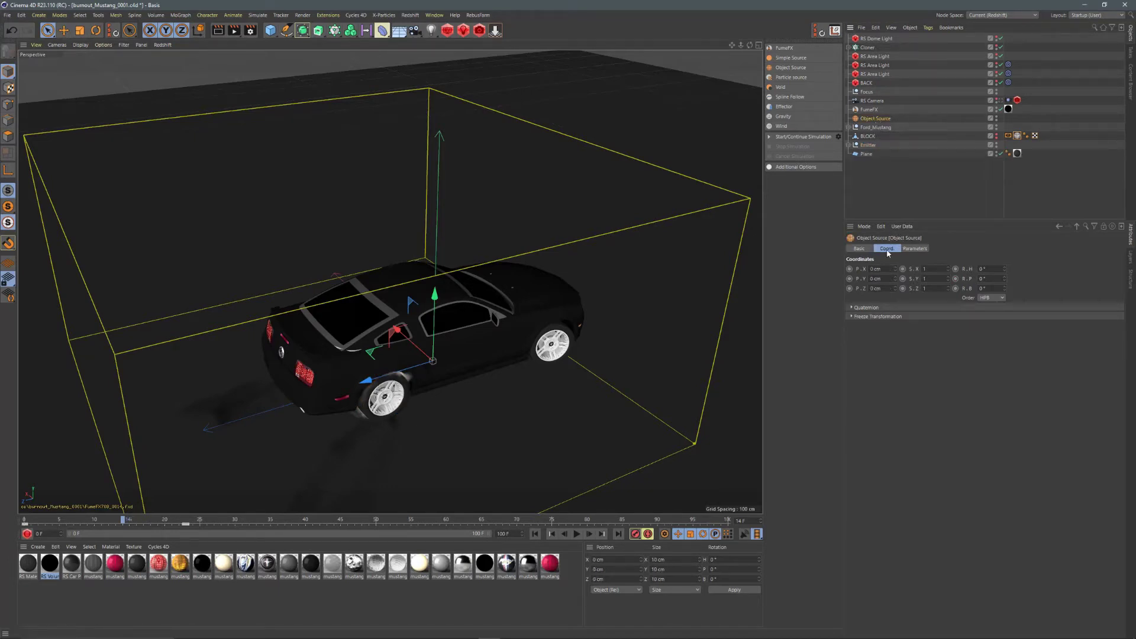
left_click(915, 248)
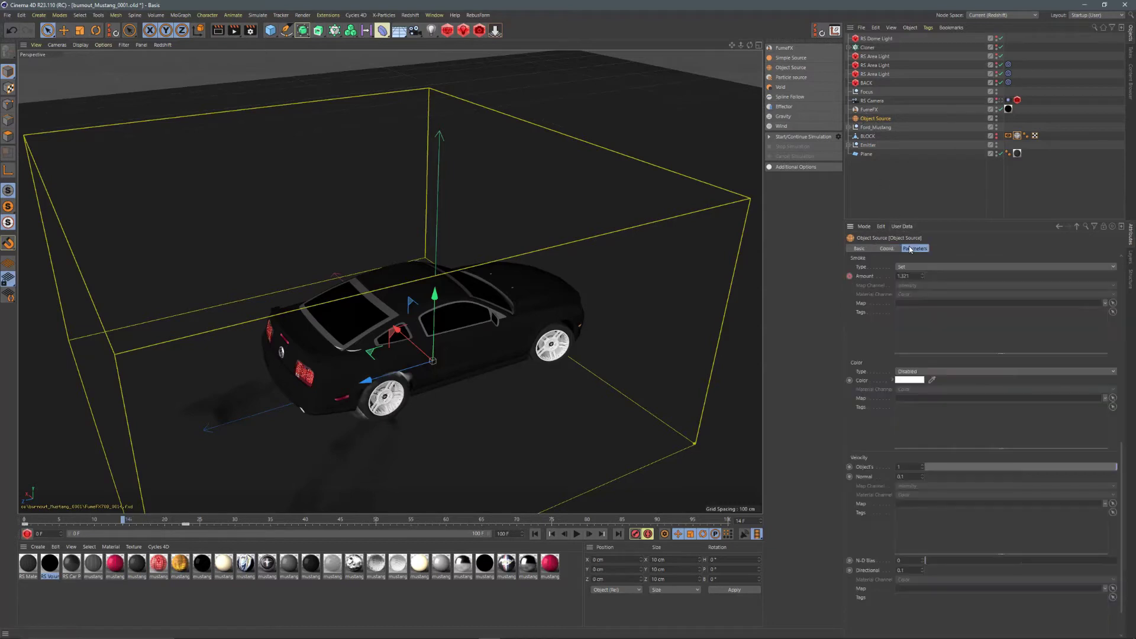
left_click_drag(1123, 454, 1122, 277)
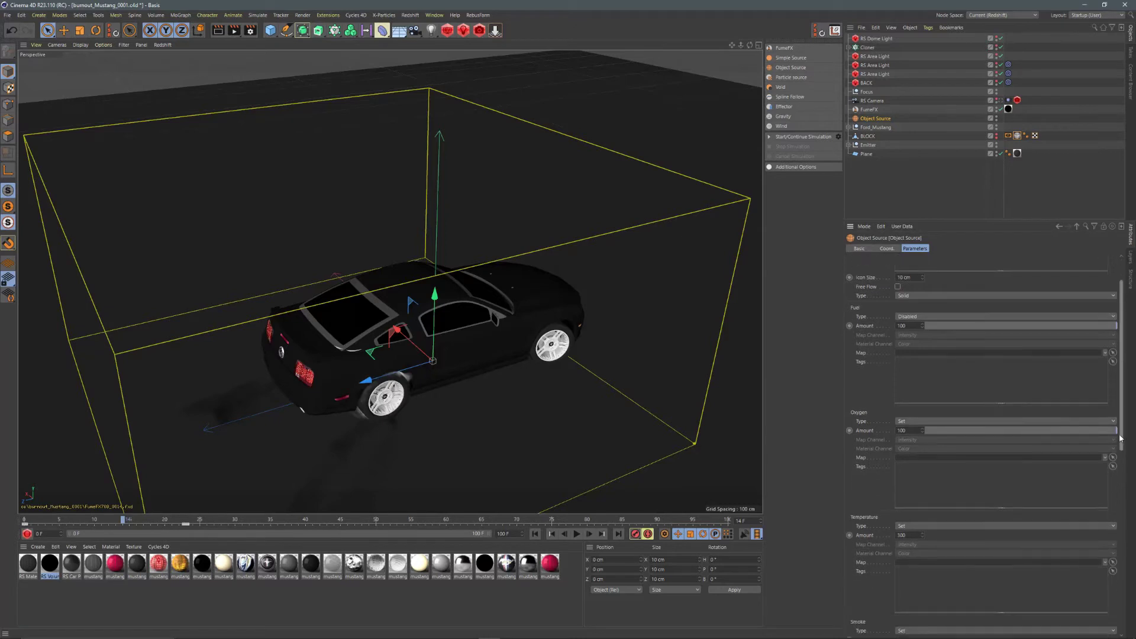
left_click_drag(1125, 402, 1129, 553)
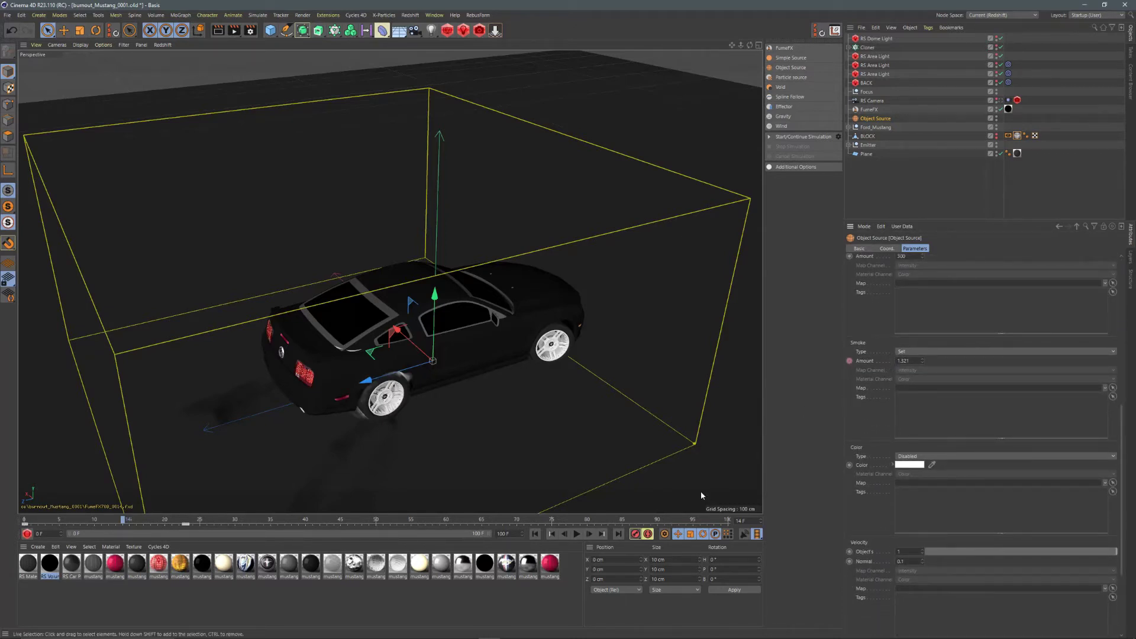
Step: Scrub from the first frame to frame 23 to preview the smoke, then select FumeFX
left_click(535, 534)
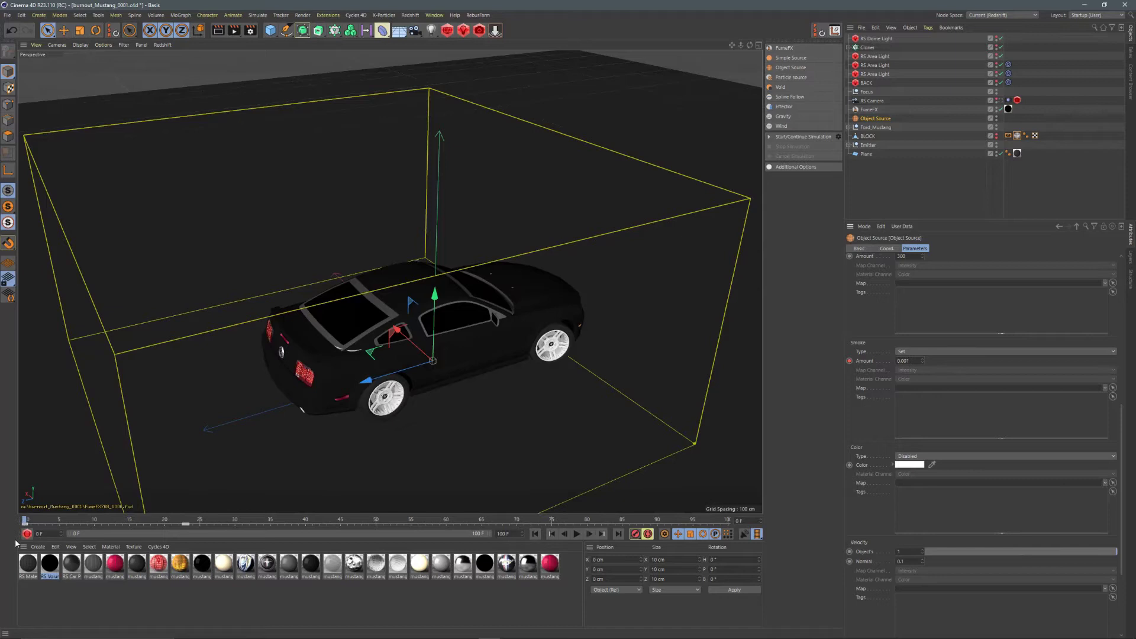
left_click_drag(24, 522, 186, 524)
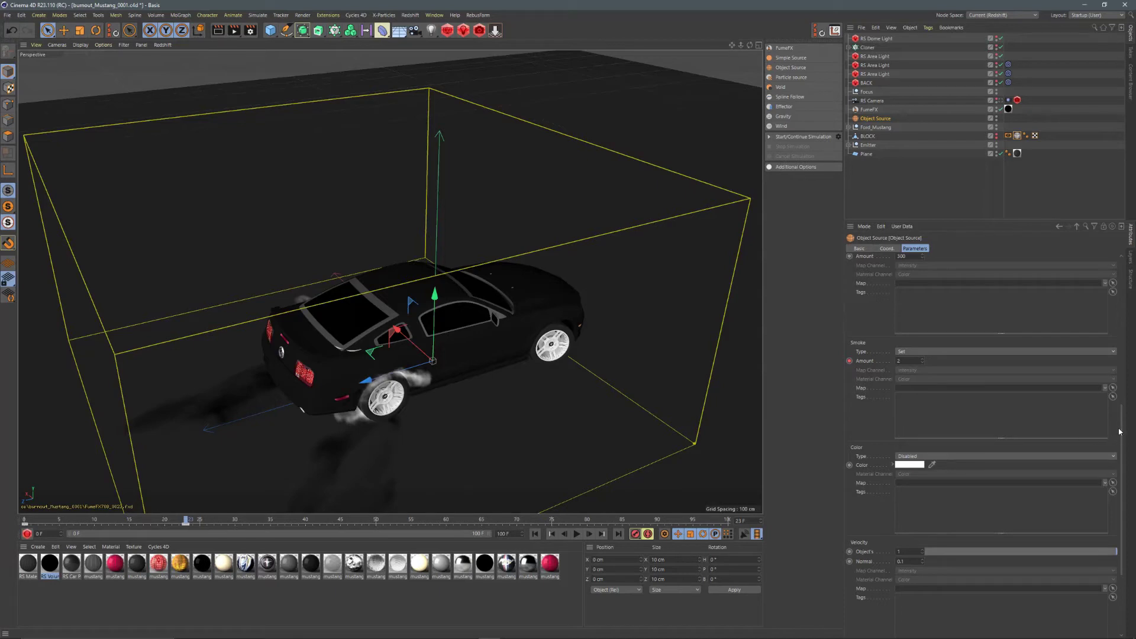
left_click_drag(1123, 431, 1122, 281)
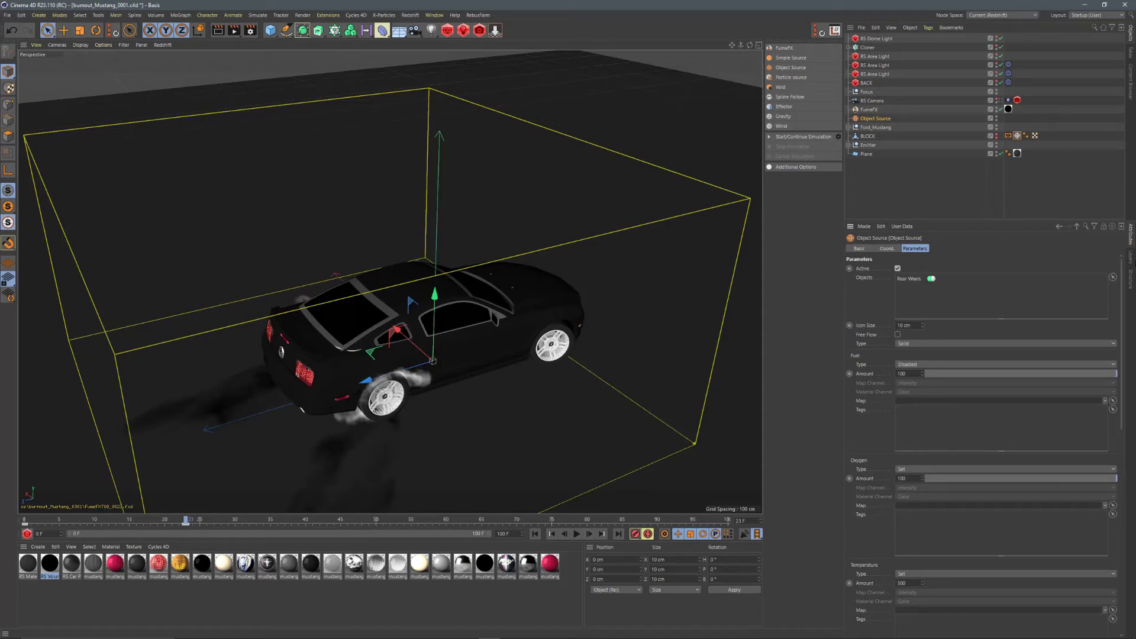
left_click(869, 110)
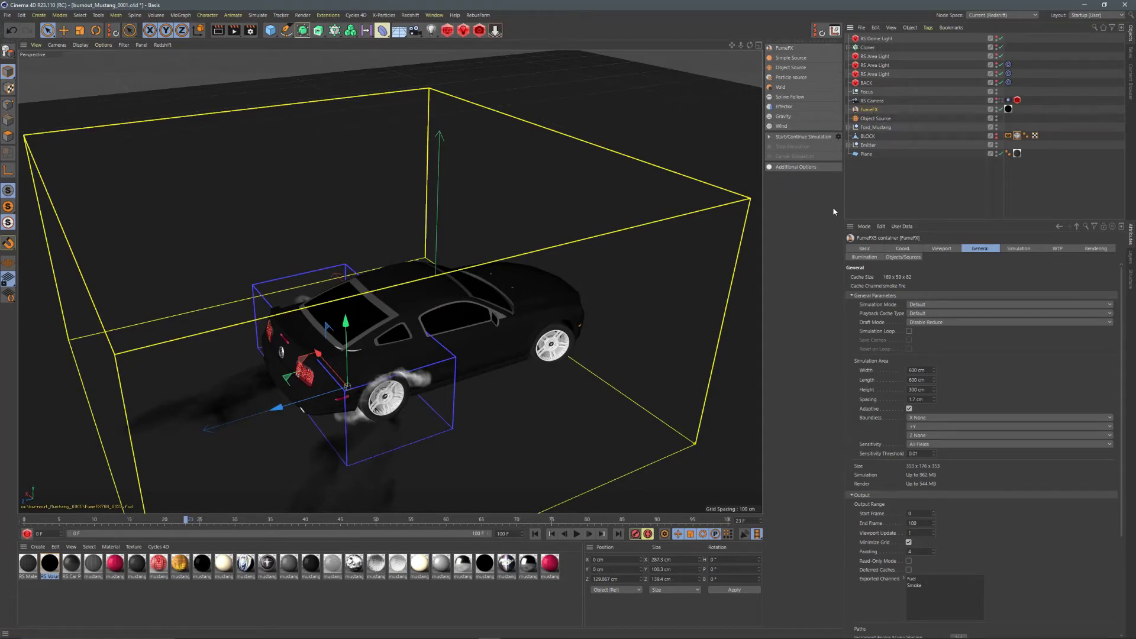
Step: Open FumeFX's Parameter Check window, move it over the viewport, and glance at Viewport settings
left_click(793, 168)
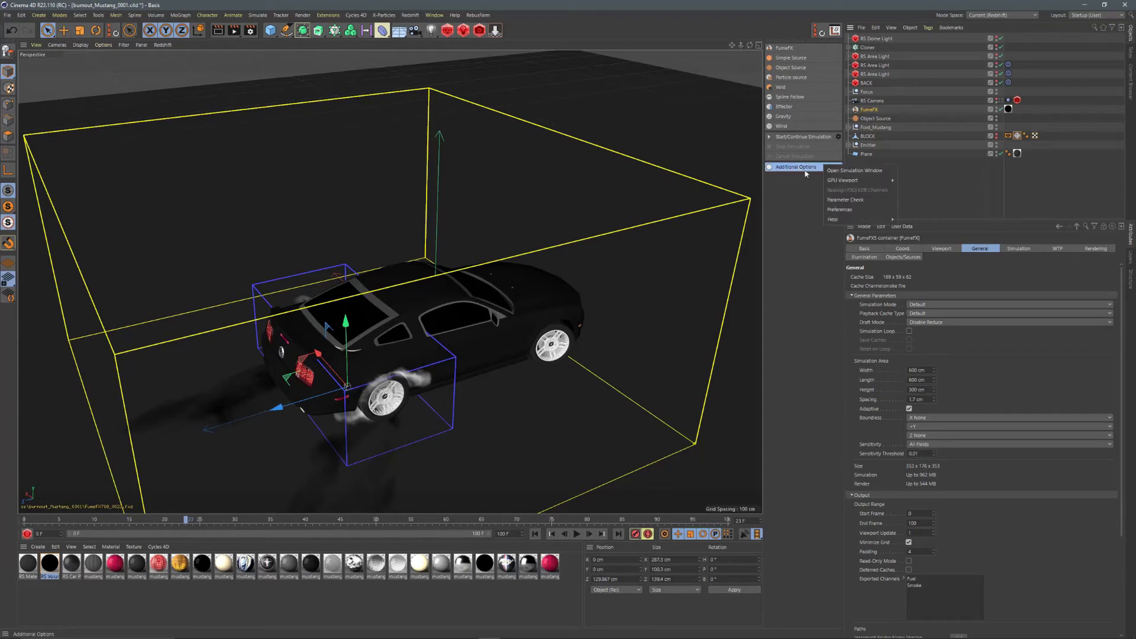
left_click(846, 199)
left_click_drag(846, 198, 297, 99)
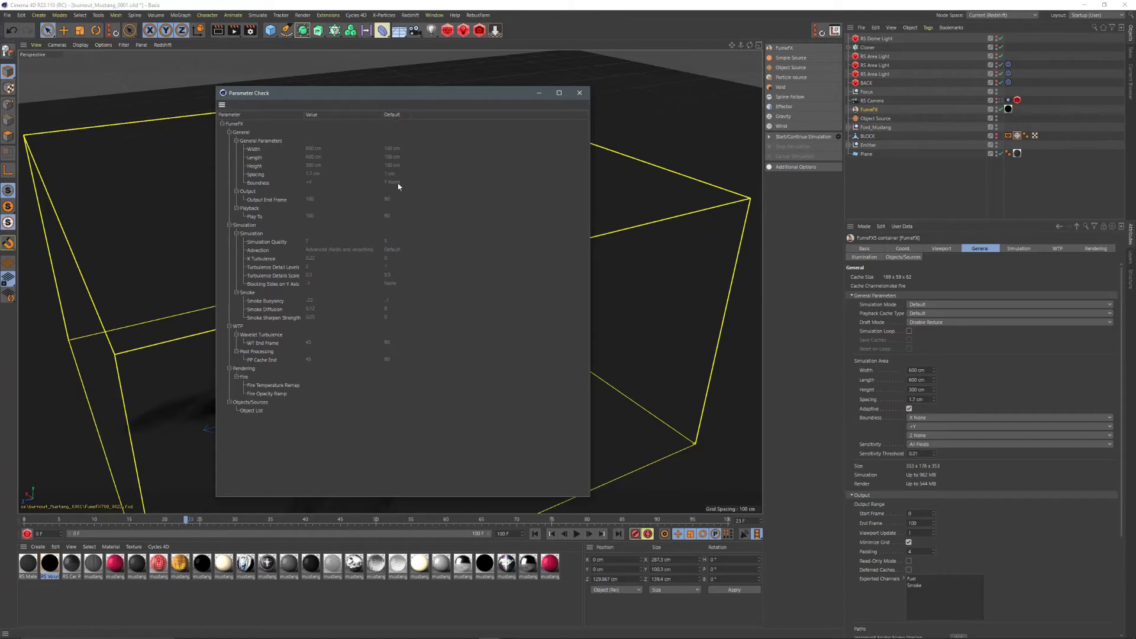
left_click_drag(379, 93, 598, 58)
left_click(942, 249)
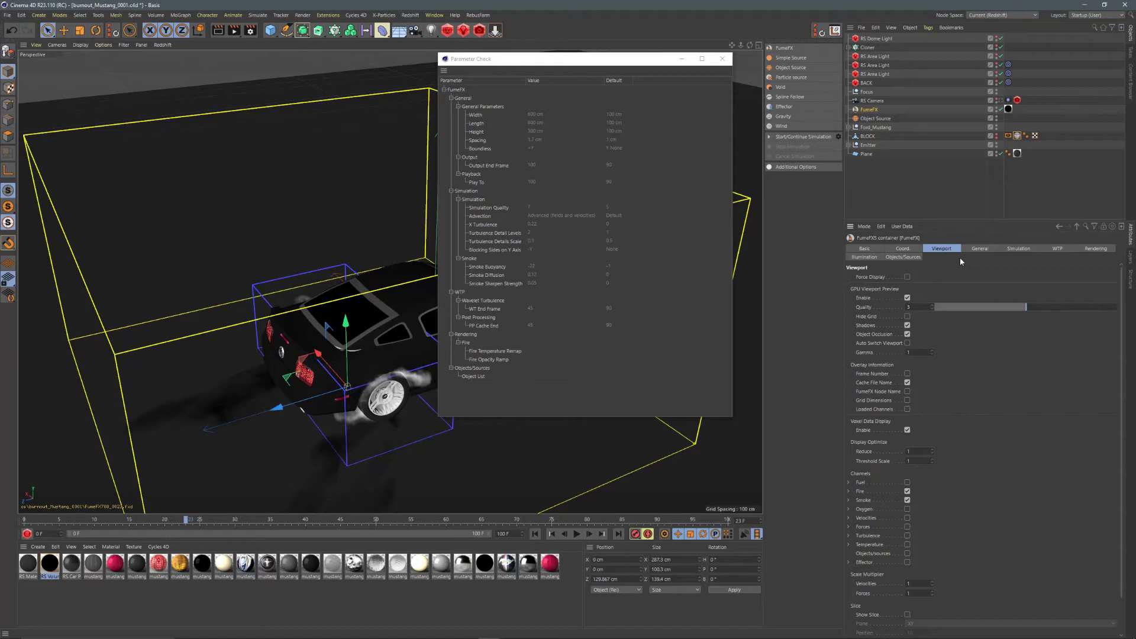
left_click(974, 251)
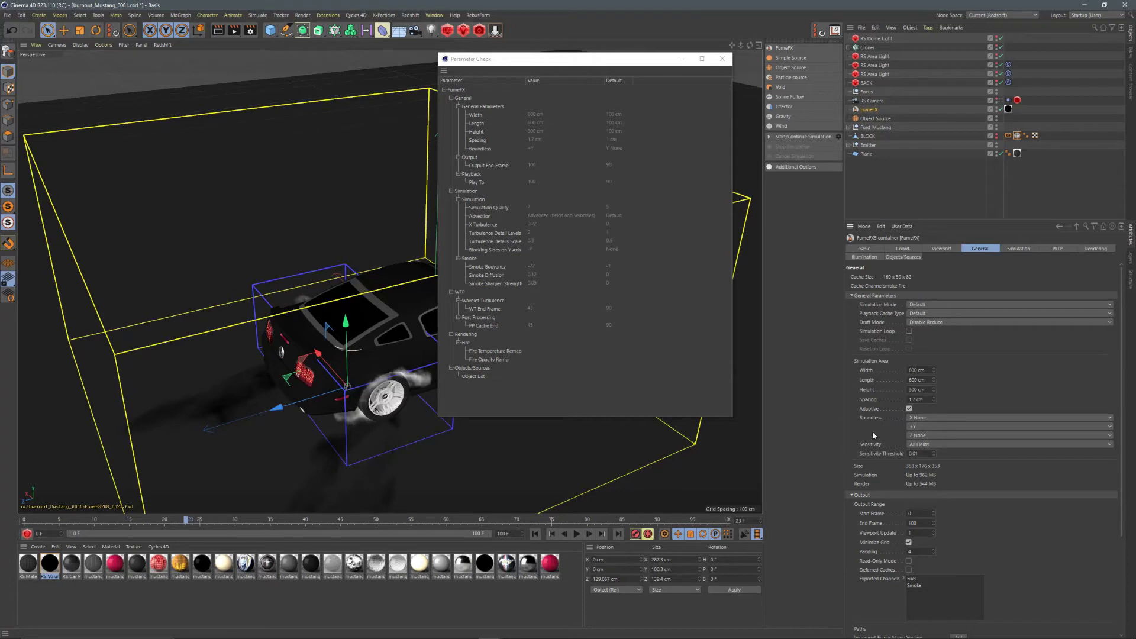
scroll(872, 431, "down", 3)
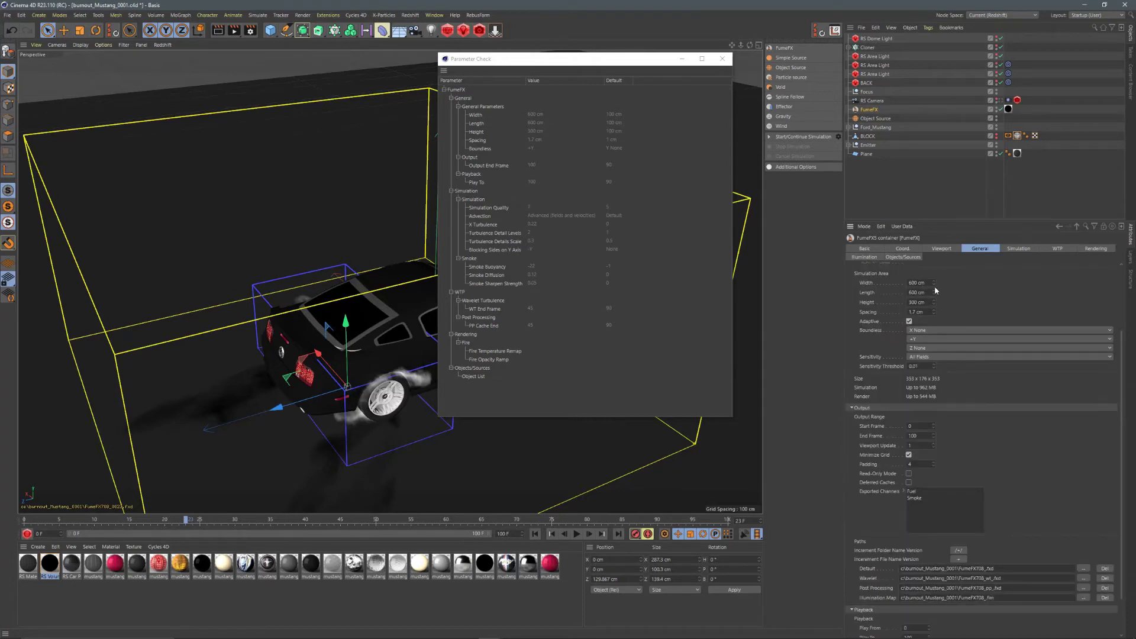
Step: Show FumeFX's Simulation settings and keep Advection at Advanced (fields and velocities)
left_click(1018, 249)
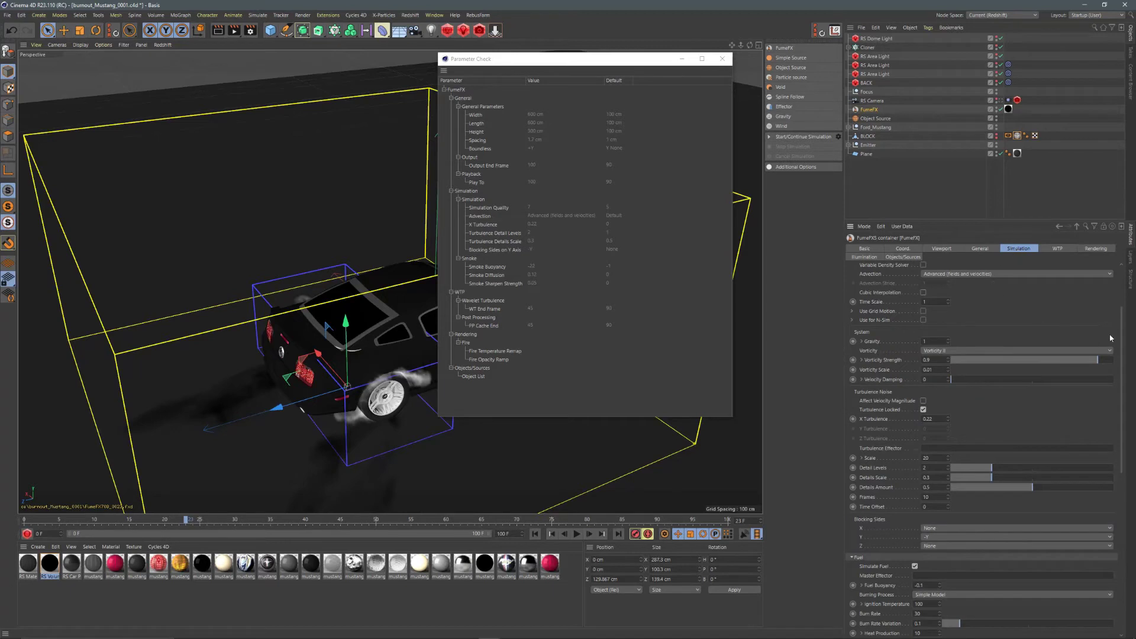
scroll(1033, 296, "up", 3)
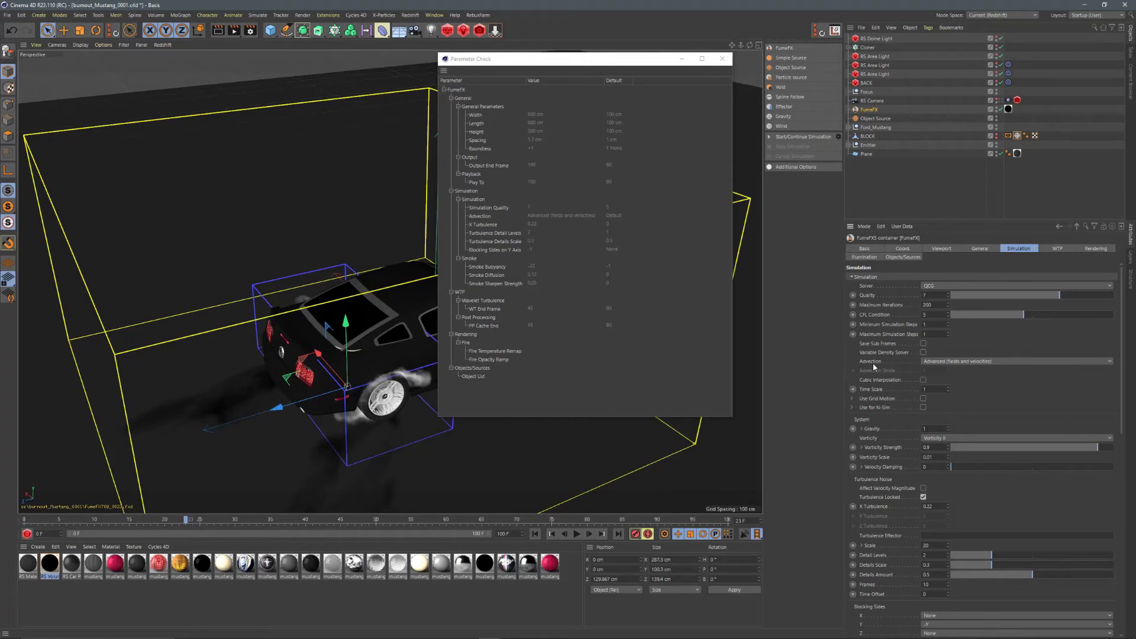
left_click(932, 362)
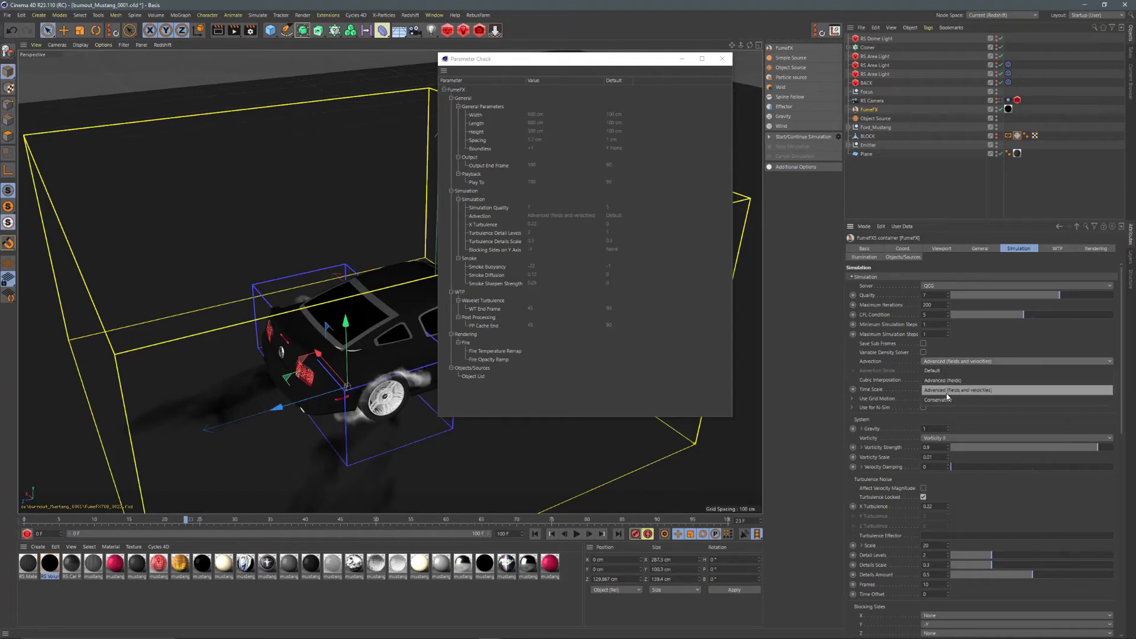
left_click(946, 390)
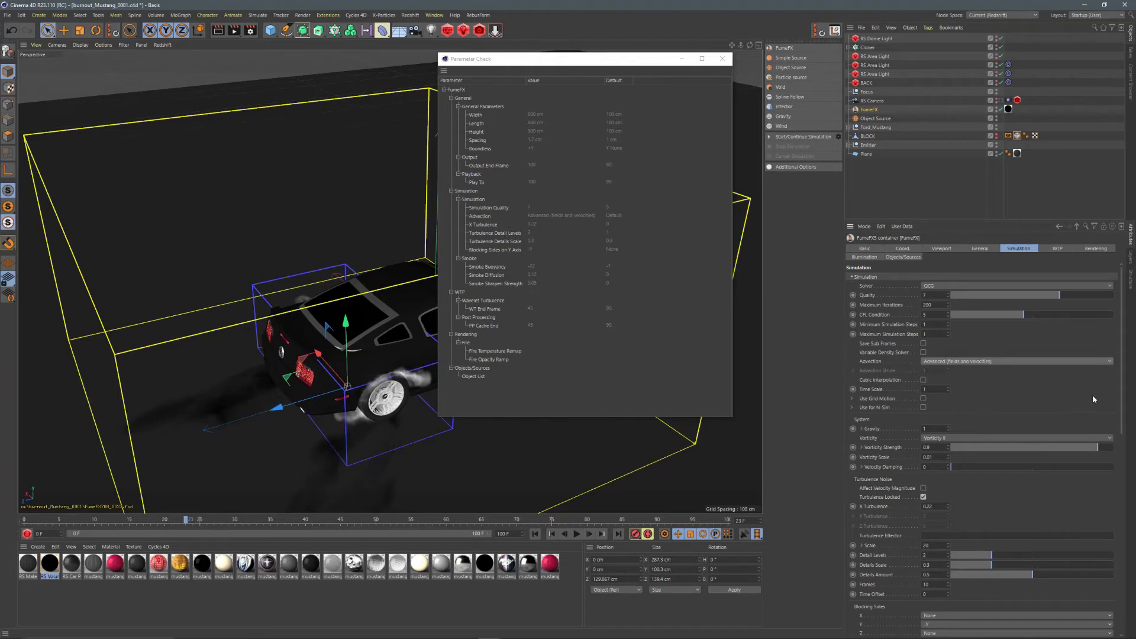
scroll(975, 408, "down", 3)
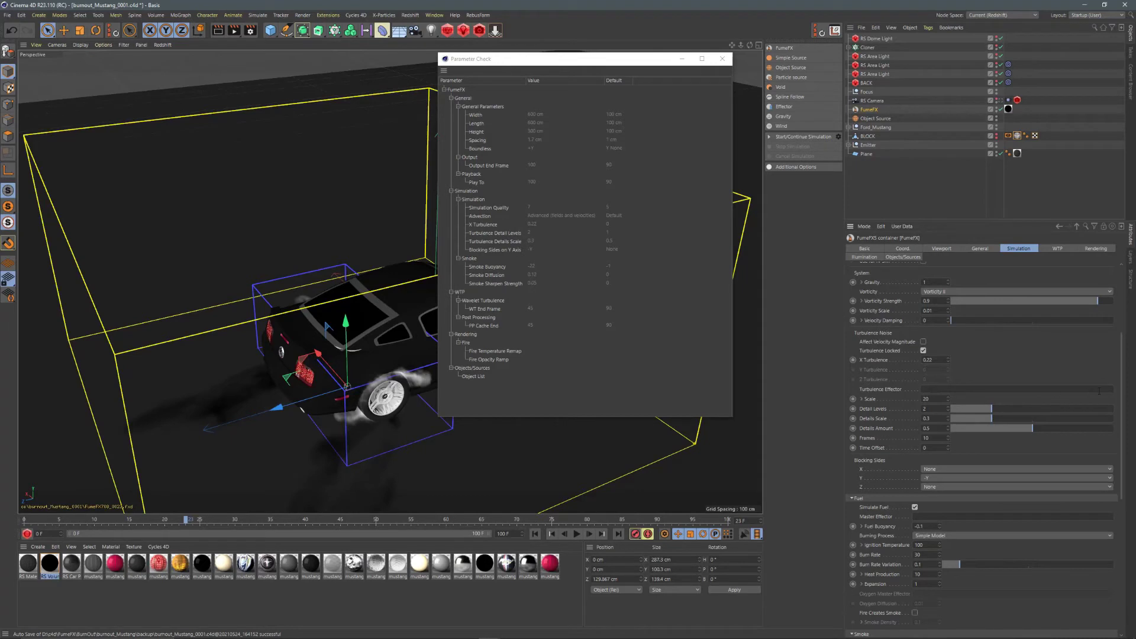
left_click_drag(1124, 386, 1129, 511)
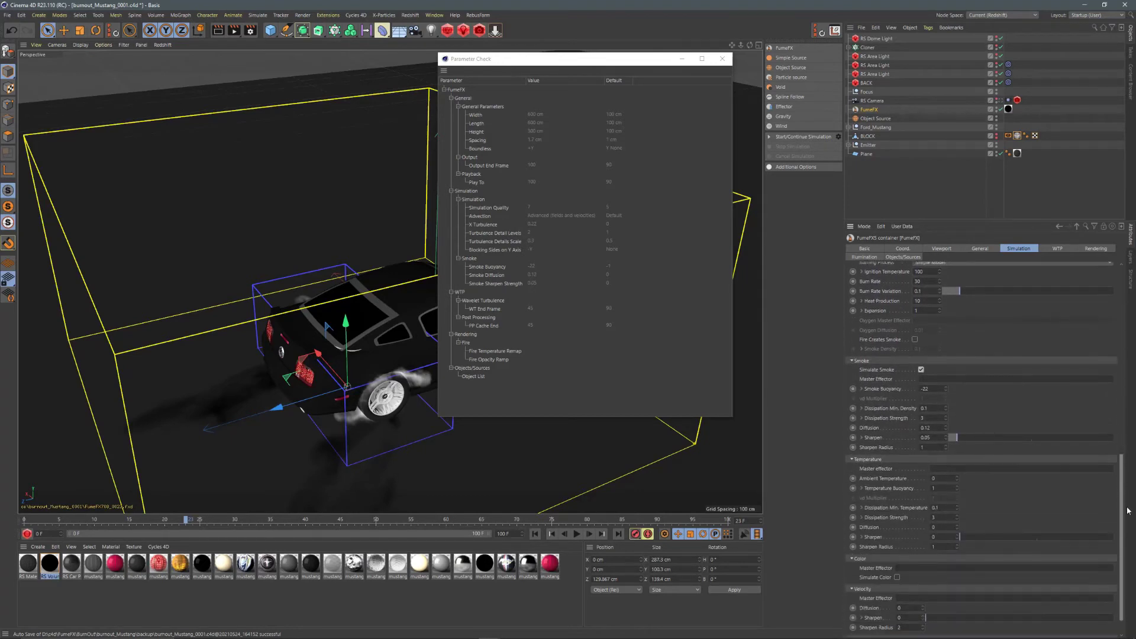
scroll(1128, 511, "down", 1)
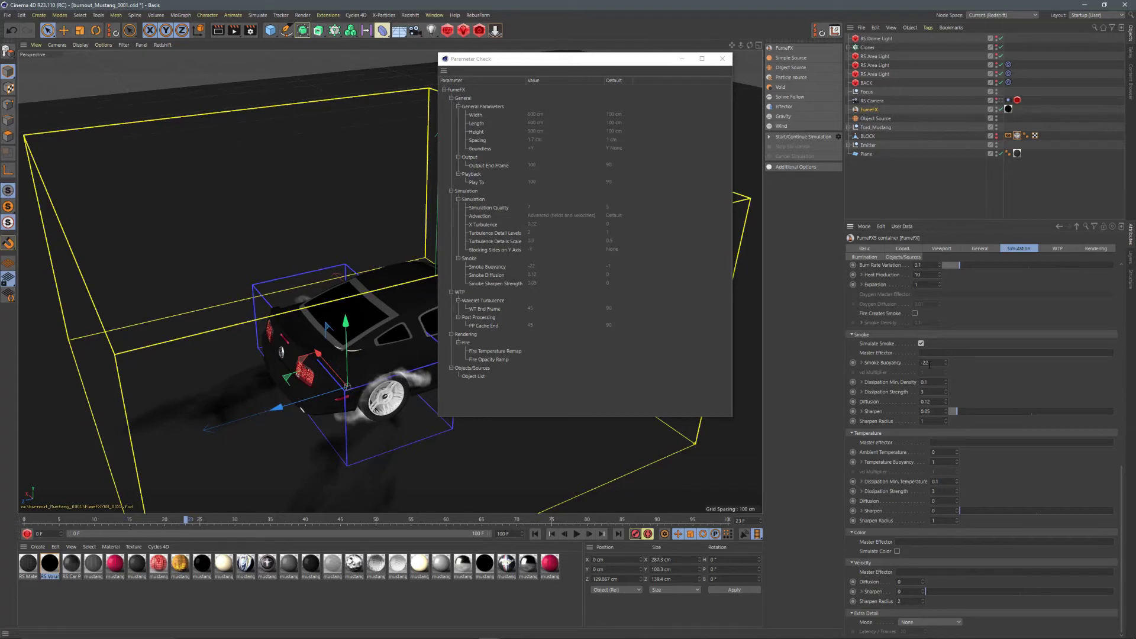
Step: Browse the WTP and Rendering tabs, show Objects/Sources (Object Source, BLOCK), and close Parameter Check
left_click(1057, 248)
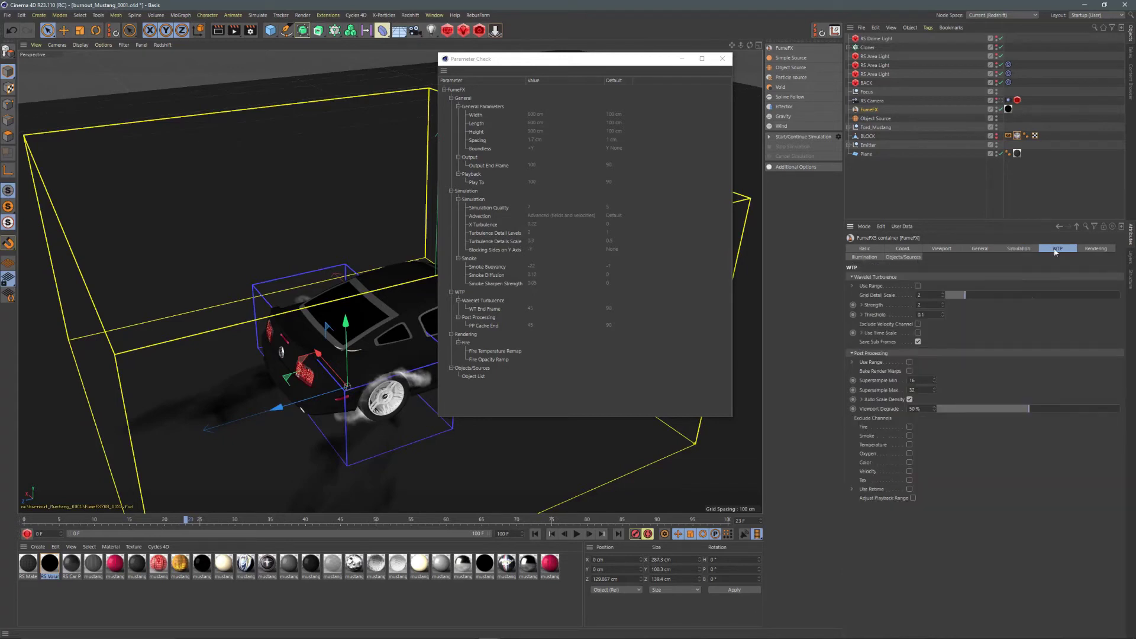
left_click(1094, 248)
left_click(903, 256)
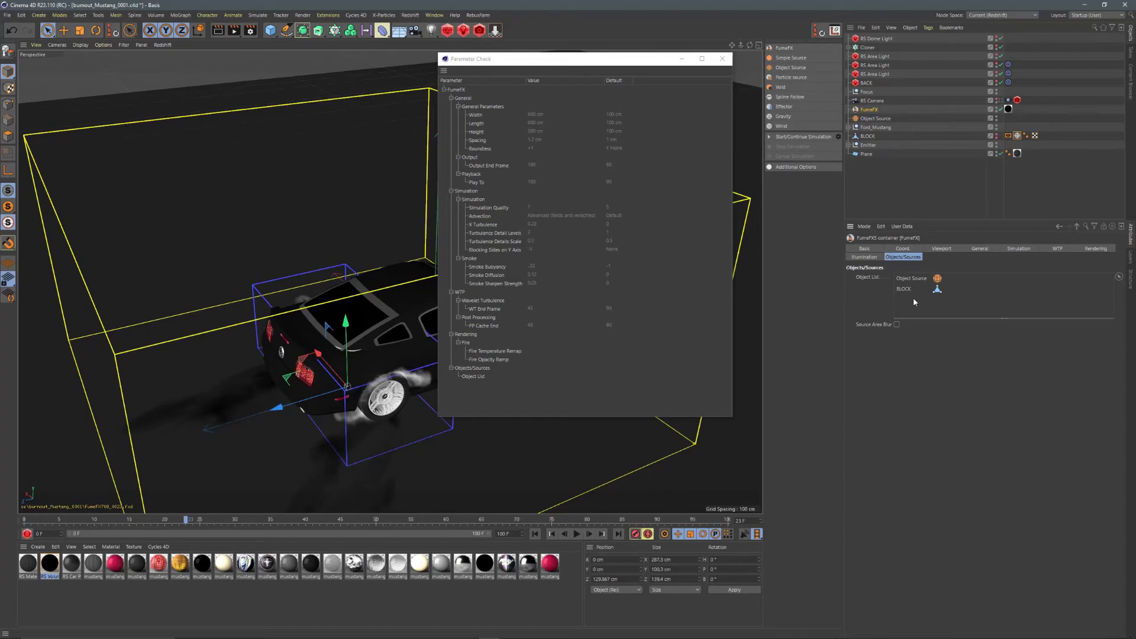
left_click(722, 59)
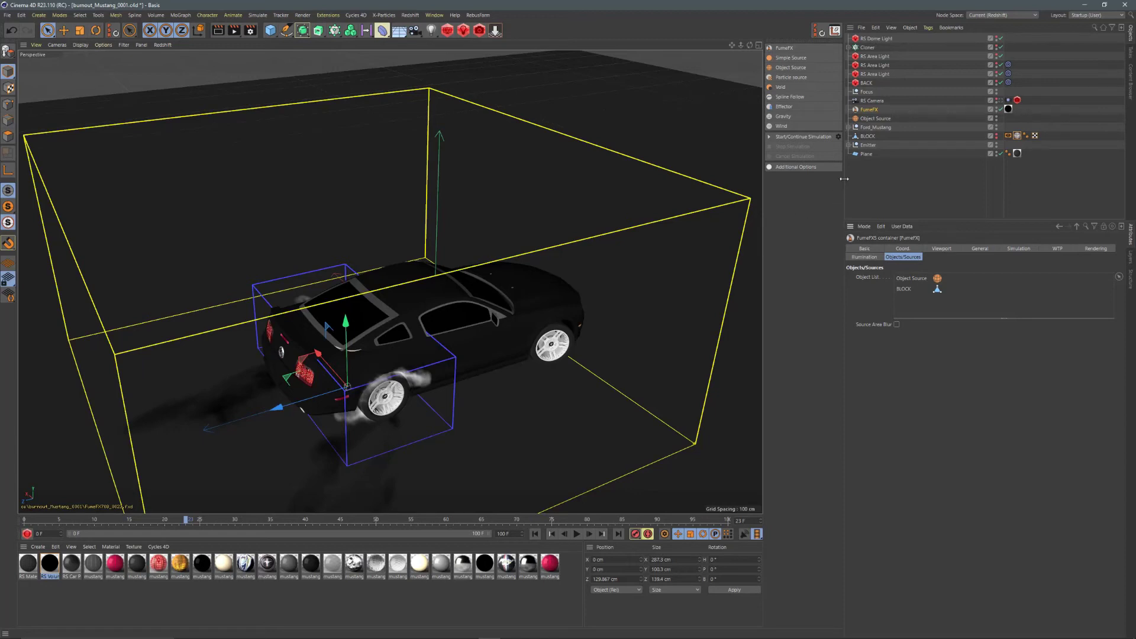
Step: Open the Redshift RenderView, nudge it upward, and select FumeFX's RS Volume material tag
left_click(481, 31)
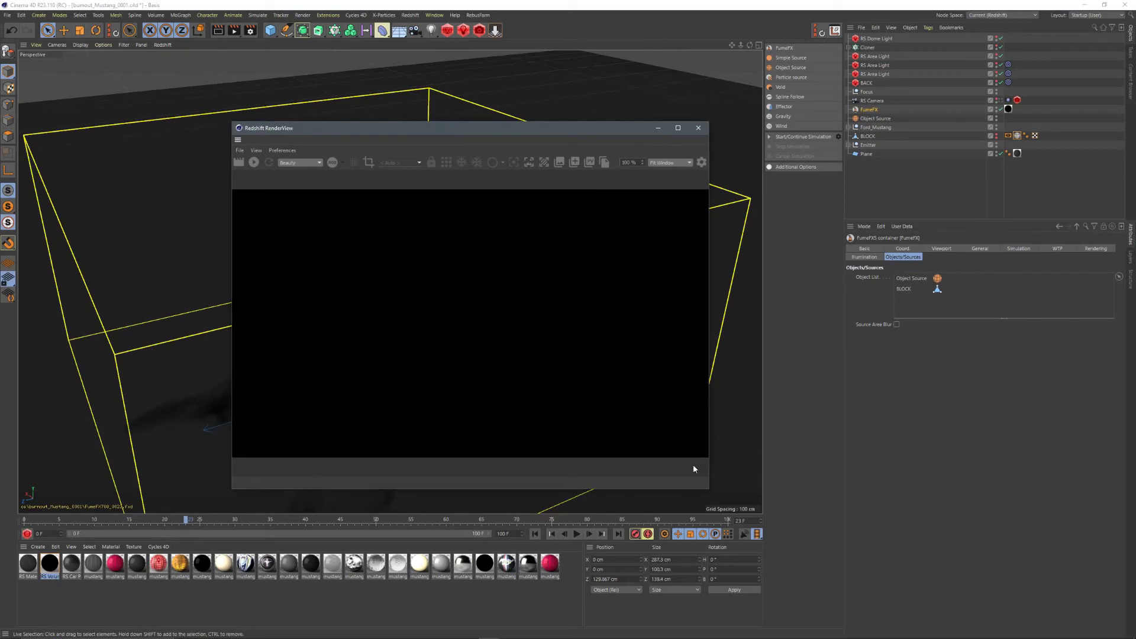
left_click_drag(553, 129, 549, 105)
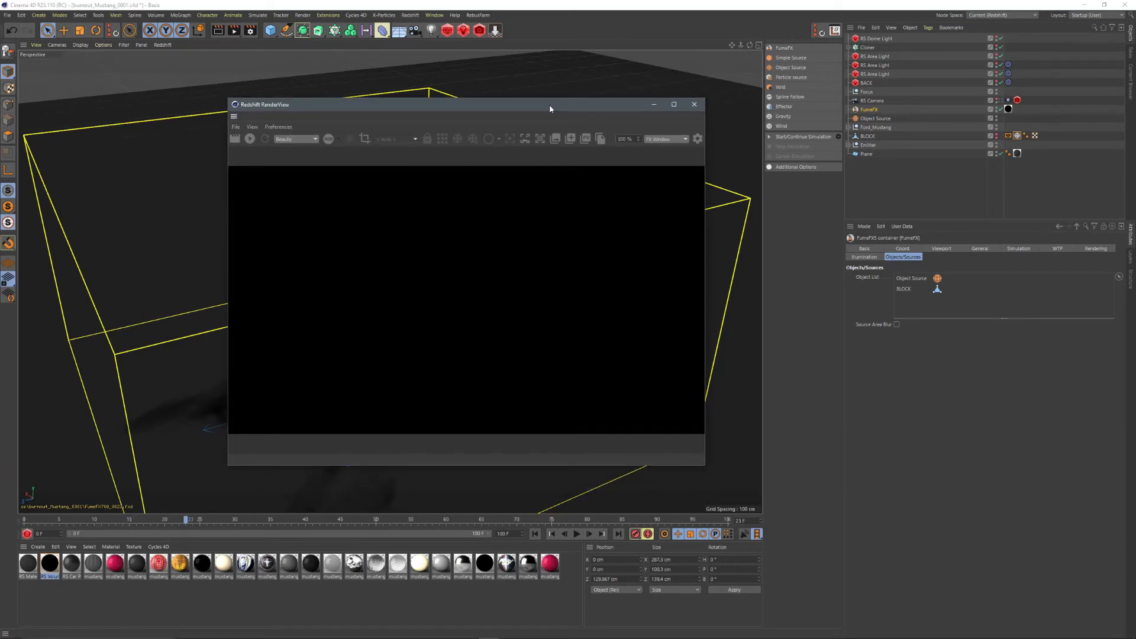
left_click(1009, 109)
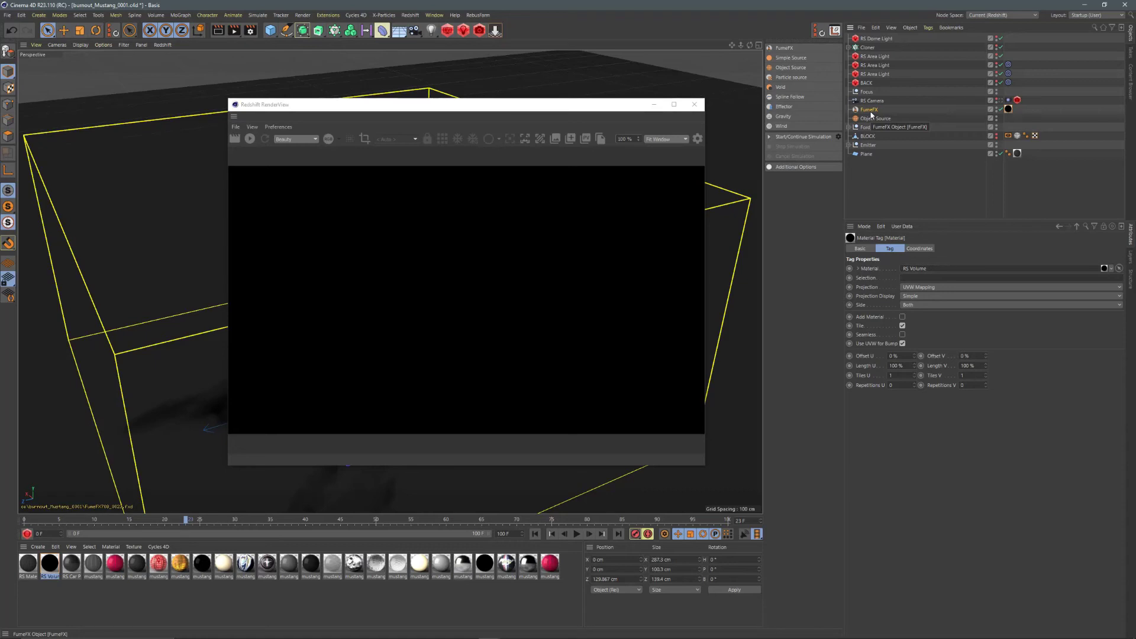
Step: Open the RS Volume material with Scatter Channel left on smoke and view its Advanced remap settings
double_click(1009, 110)
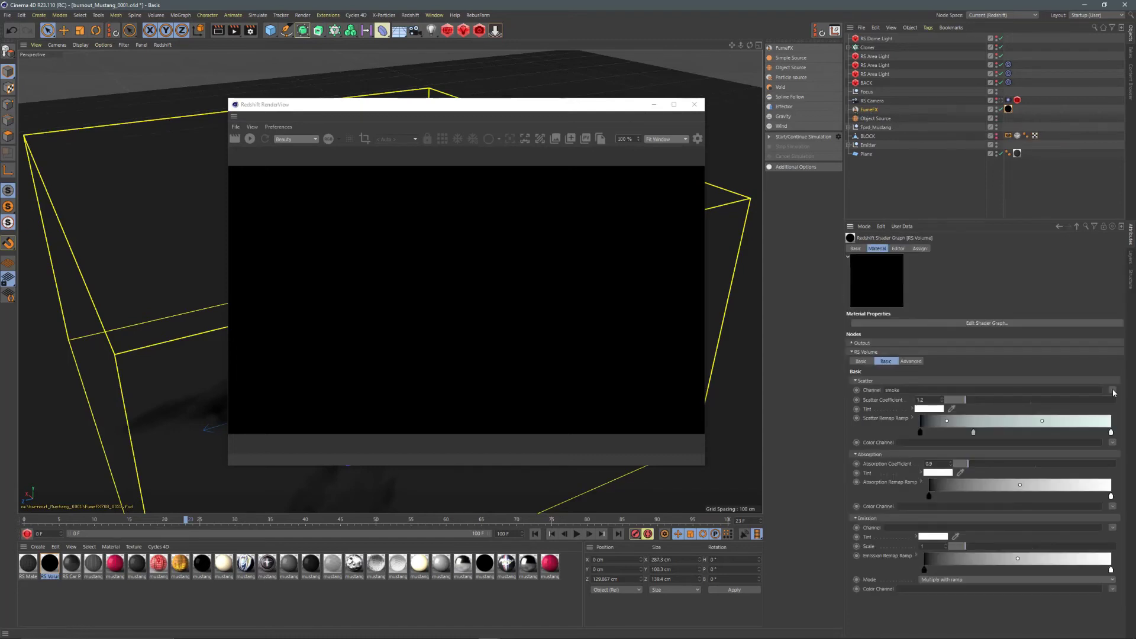
left_click(1113, 390)
mouse_move(1112, 409)
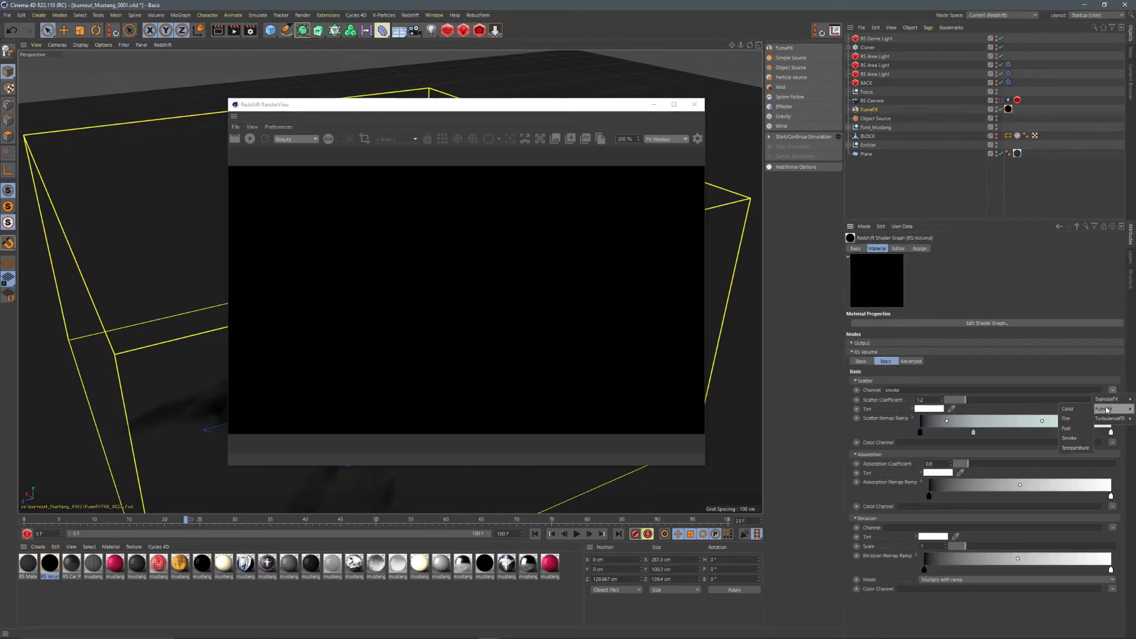
left_click(872, 421)
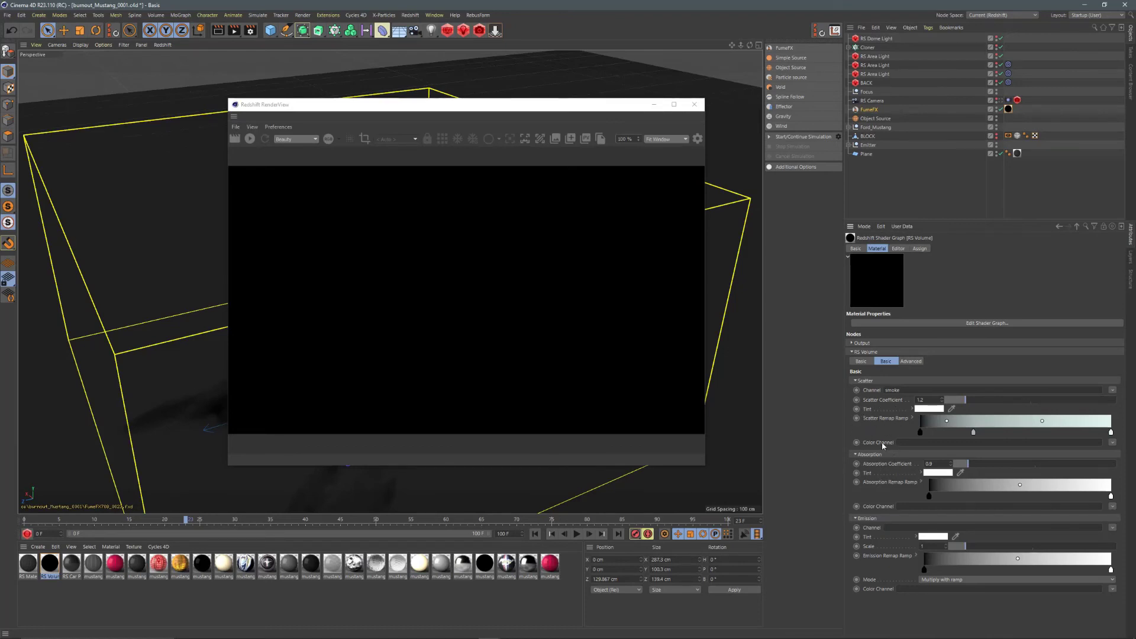
left_click(973, 434)
left_click(910, 362)
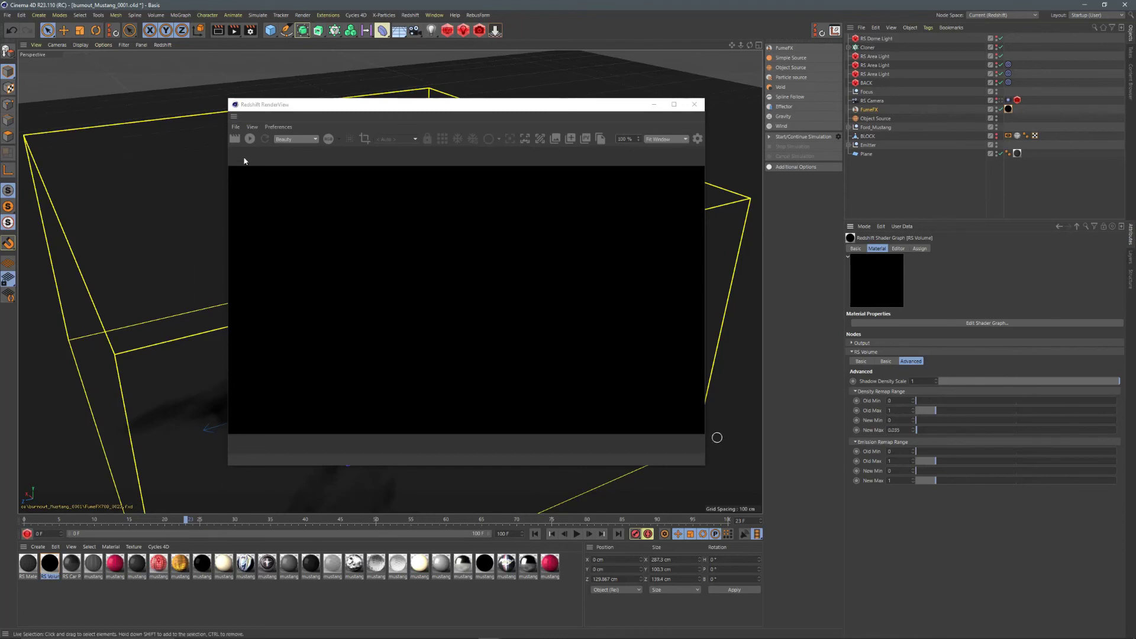
Step: Render through the RS Camera in Redshift RenderView at frame 100
left_click(249, 140)
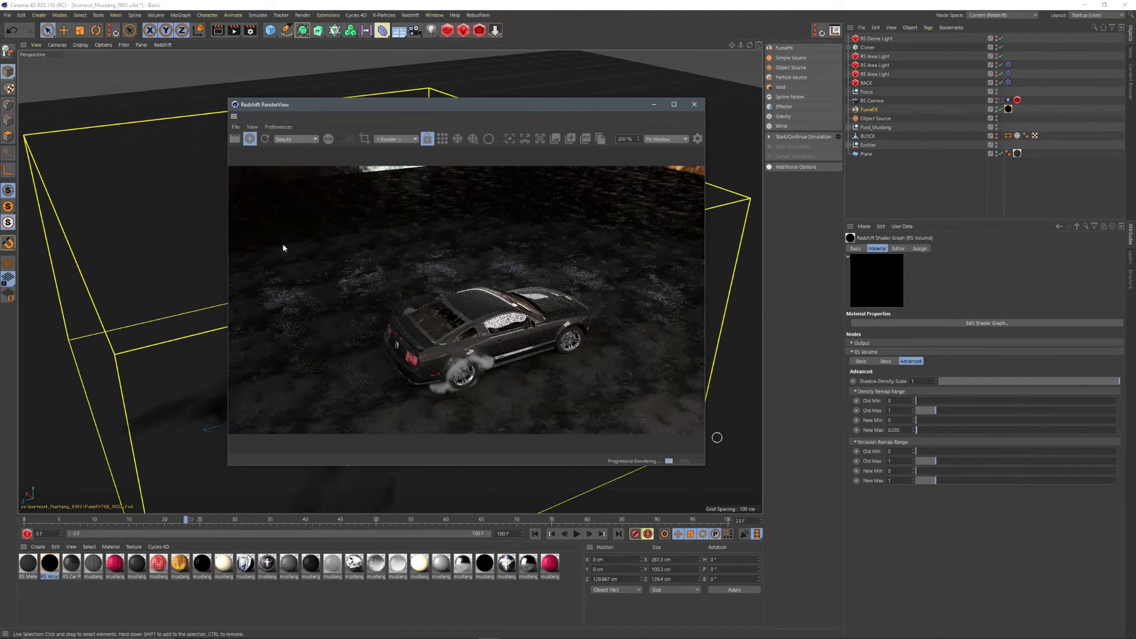
left_click(1002, 102)
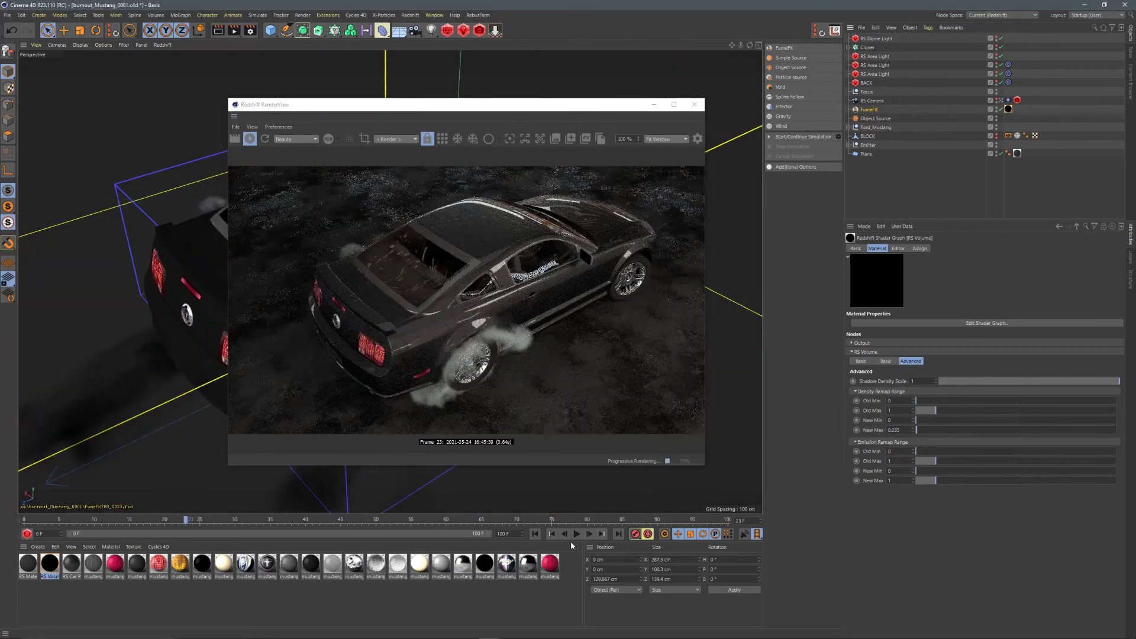
left_click(619, 534)
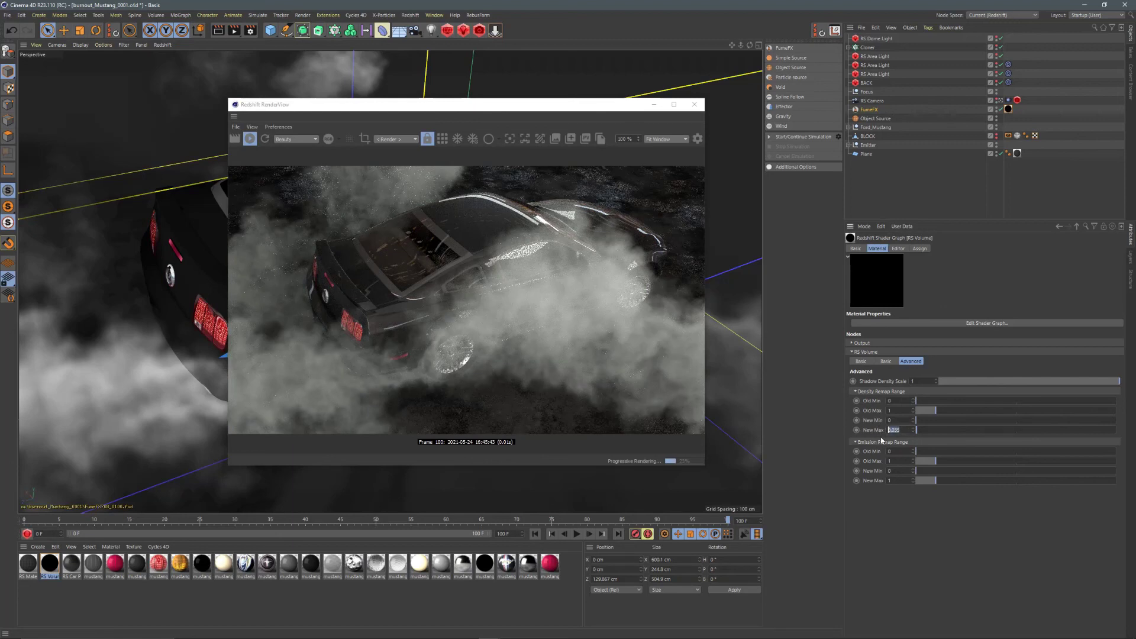
Step: Set the RS Volume Density Remap New Max to 1 and let the render refresh
type("1")
key("Return")
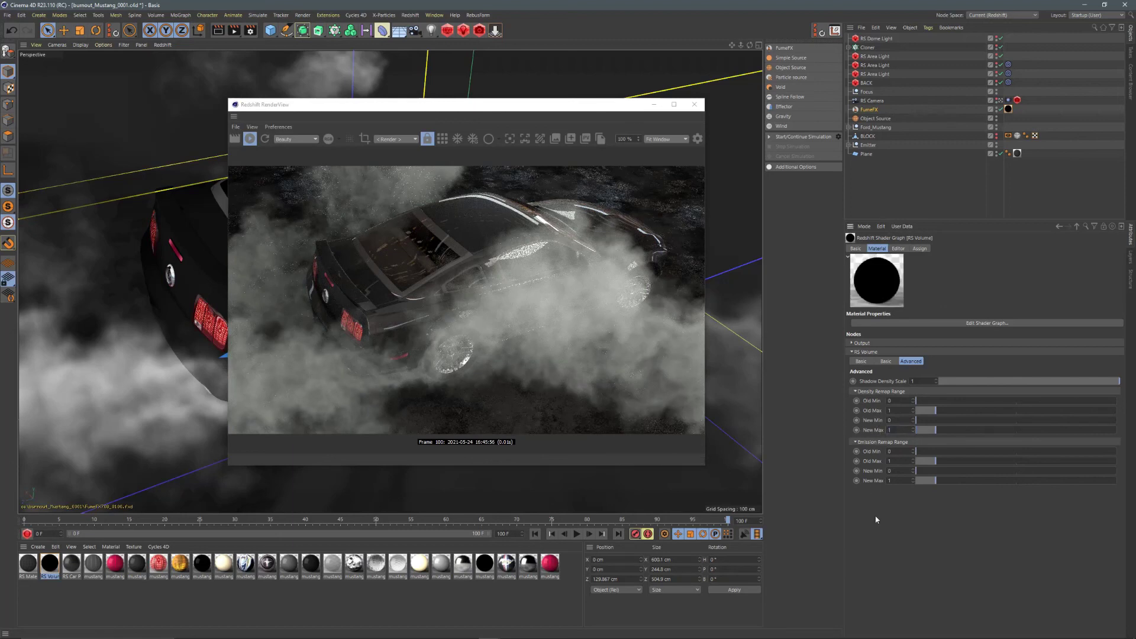